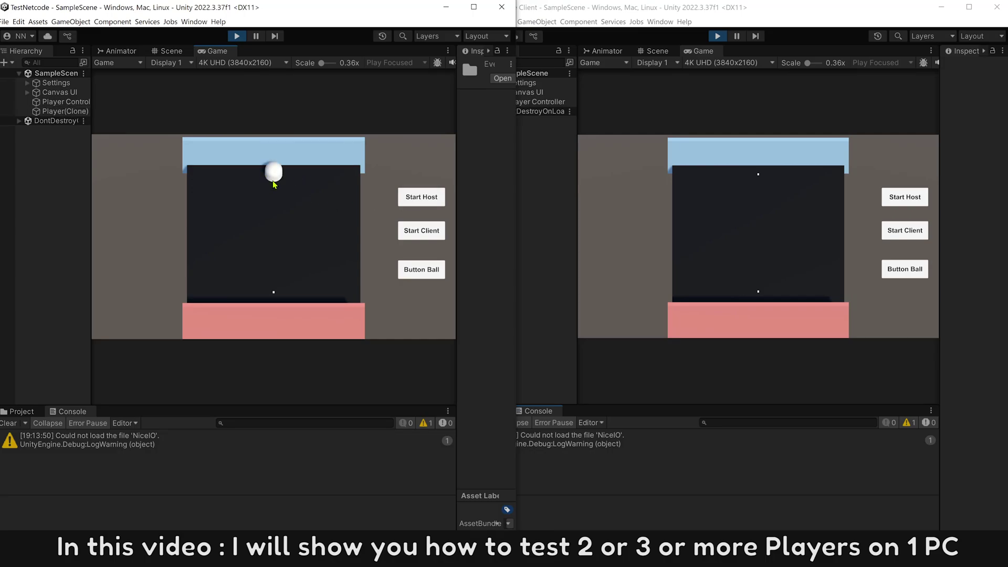
Join the clone editor as client, then select the host's Player(Clone) in the Hierarchy.
{"action": "left_click", "coordinate": [672, 239]}
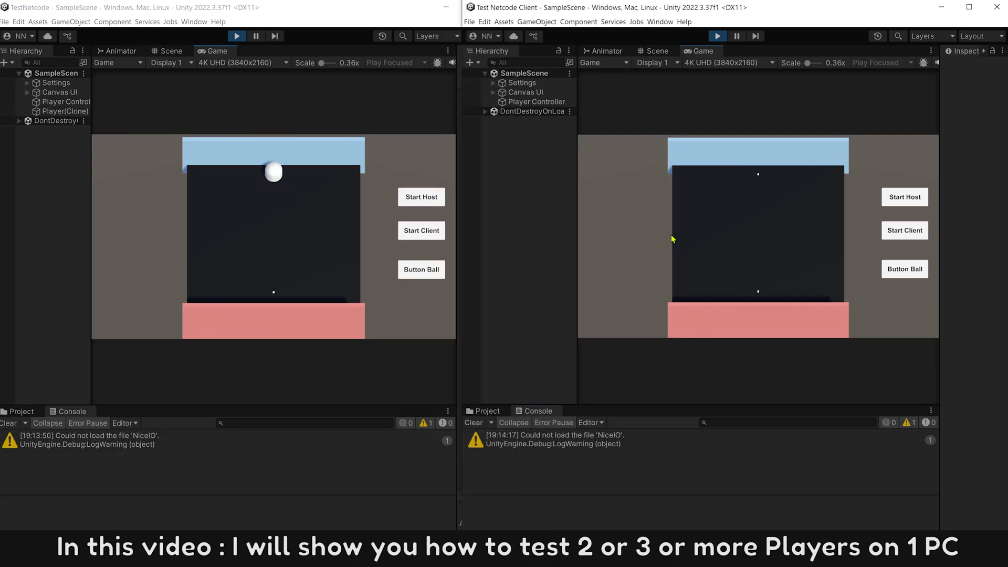
{"action": "left_click", "coordinate": [903, 236]}
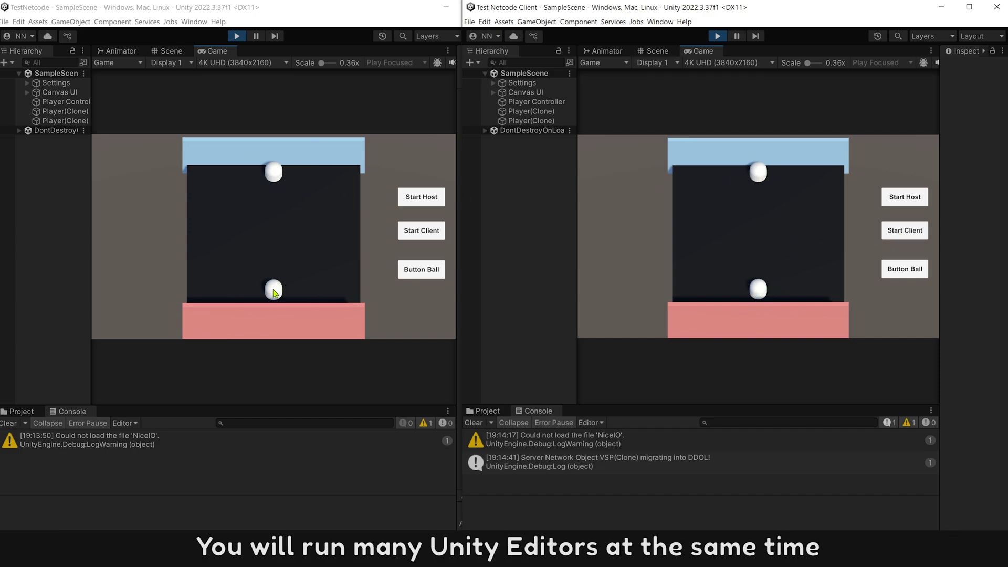
{"action": "left_click", "coordinate": [74, 114]}
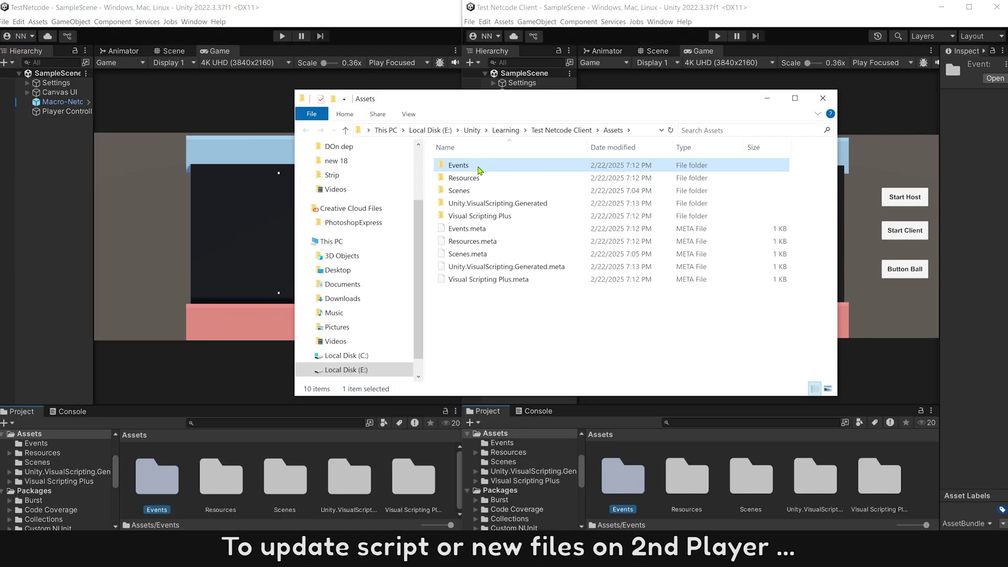
Paste the copied files into Test Netcode Client's Assets folder, replacing the duplicates.
{"action": "right_click", "coordinate": [507, 309]}
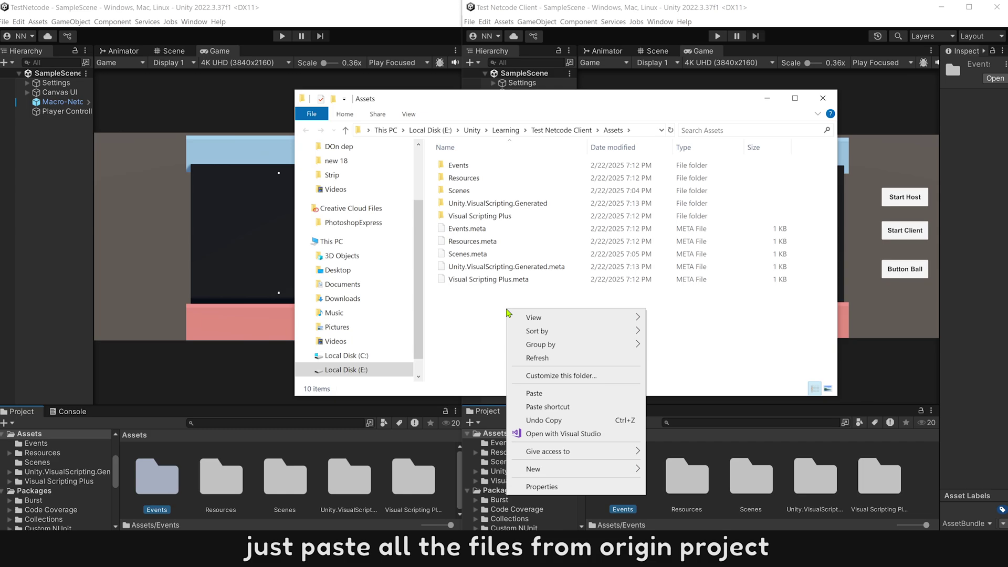
{"action": "left_click", "coordinate": [528, 393]}
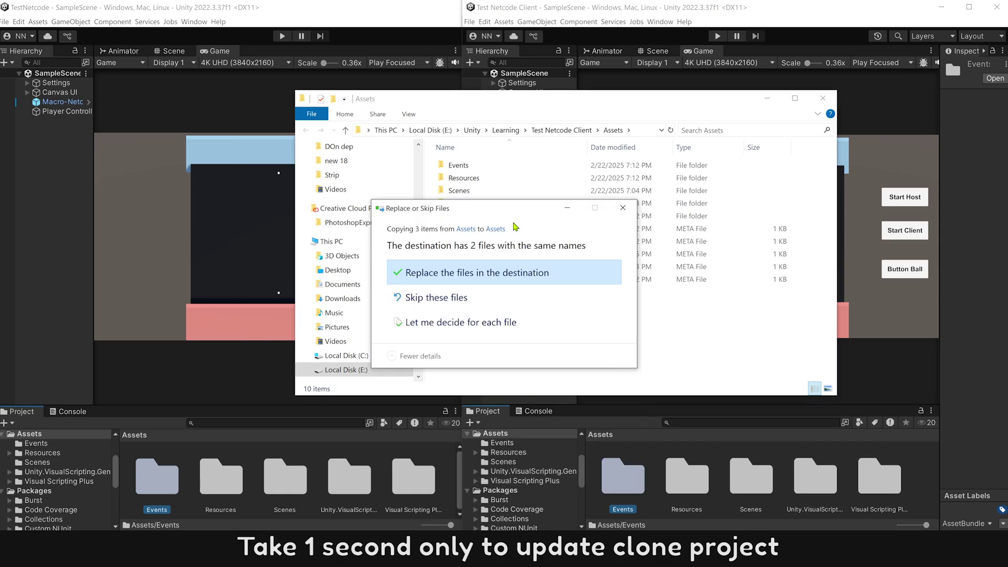
{"action": "left_click", "coordinate": [494, 275]}
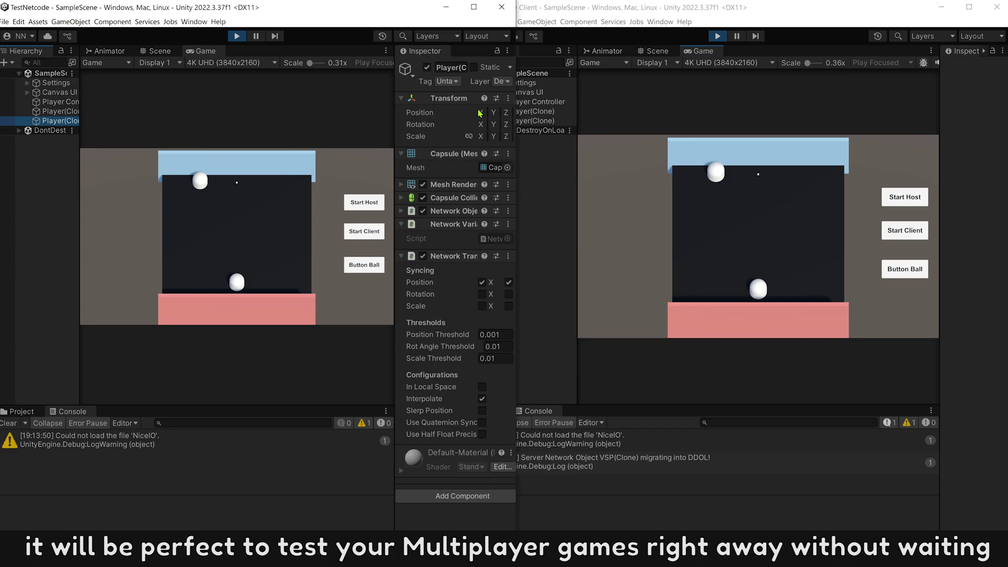
Drag Player(Clone)'s Position X to slide the host capsule sideways.
{"action": "left_click_drag", "start_coordinate": [482, 116], "coordinate": [467, 120]}
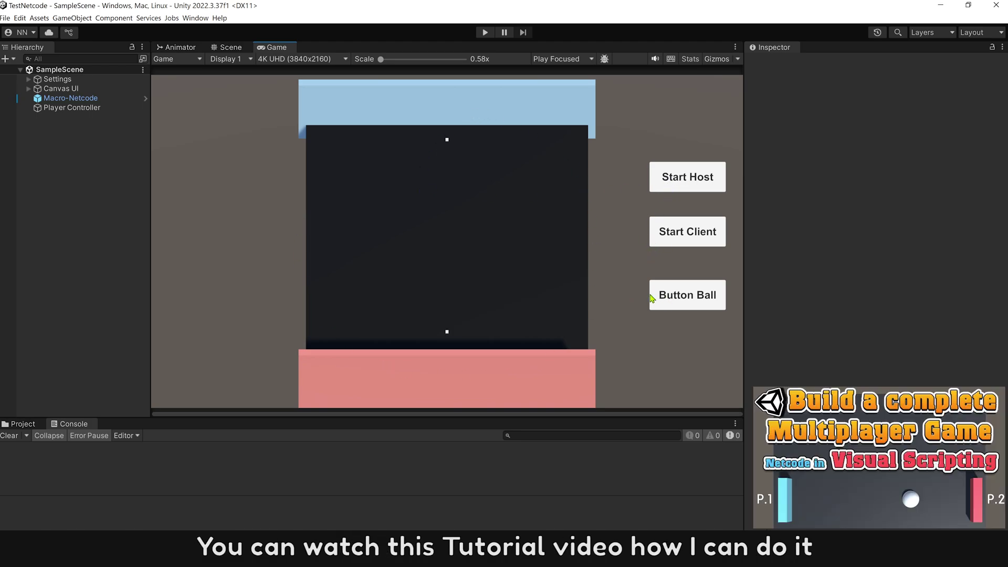
Enter play mode, start as host, and shift Player(Clone) left via Position X.
{"action": "left_click", "coordinate": [484, 32]}
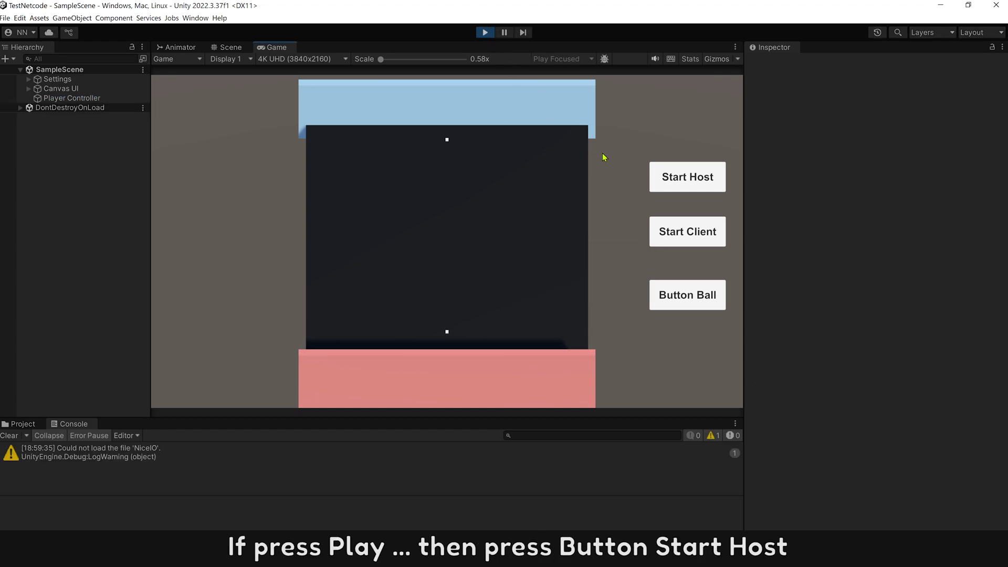
{"action": "left_click", "coordinate": [678, 185]}
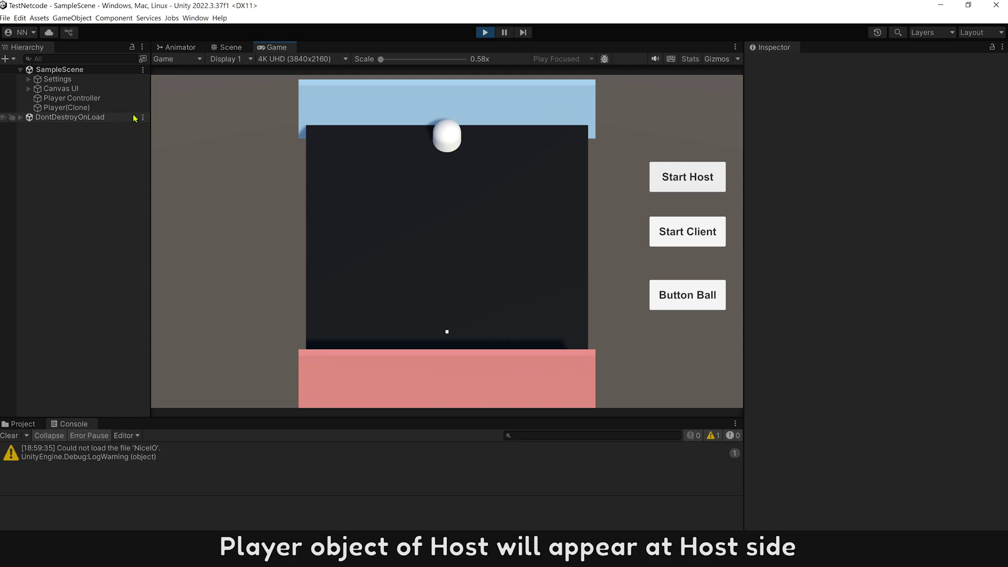
{"action": "left_click", "coordinate": [16, 107]}
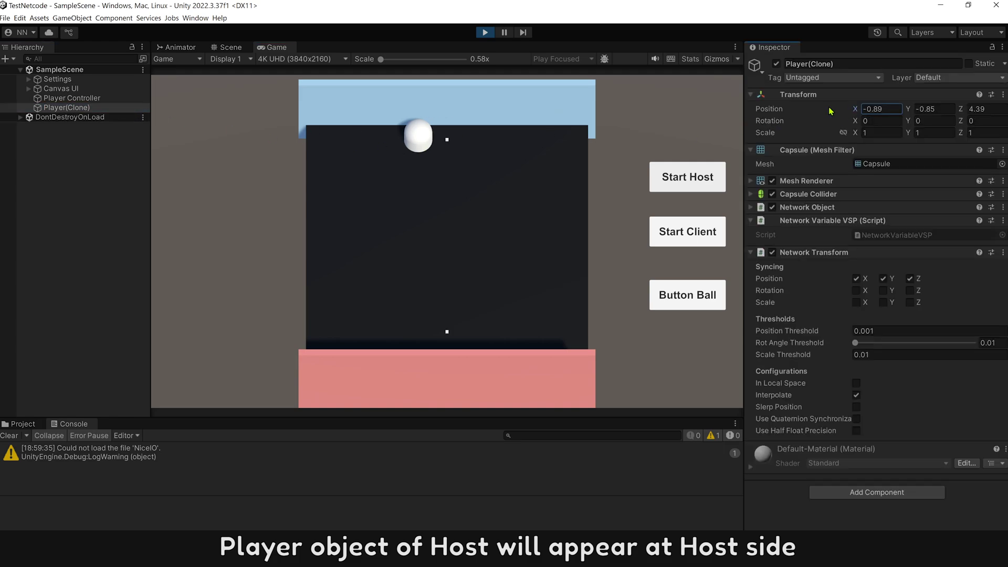
{"action": "left_click_drag", "start_coordinate": [853, 111], "coordinate": [826, 108]}
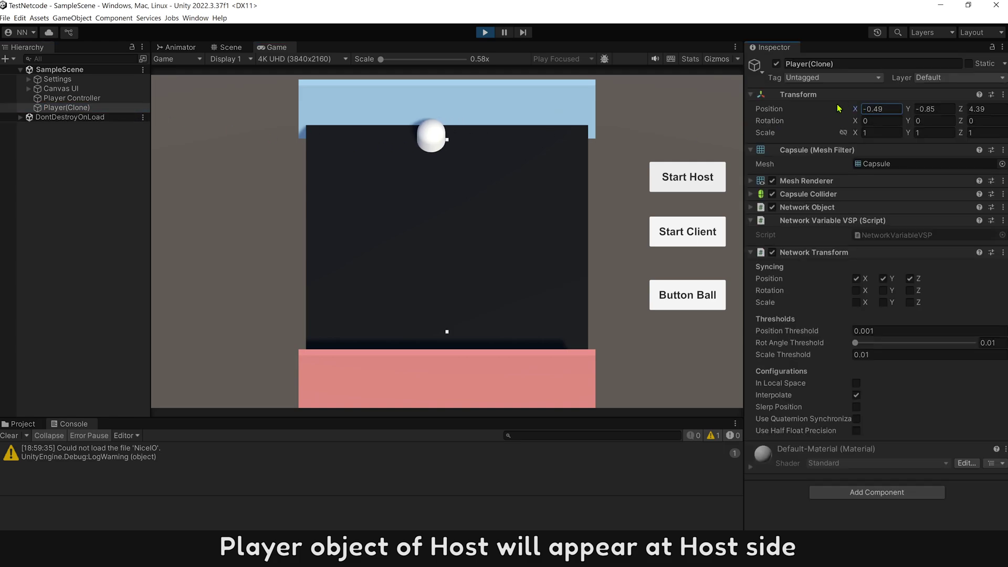
Spawn a ball, shift it left, stop play mode, and select Player Controller.
{"action": "left_click", "coordinate": [654, 306]}
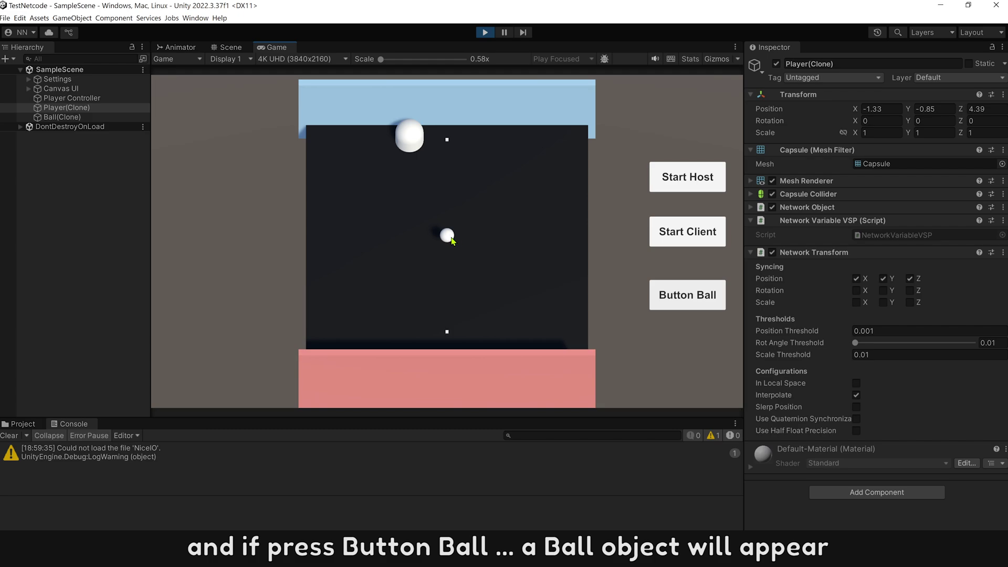
{"action": "left_click", "coordinate": [11, 116]}
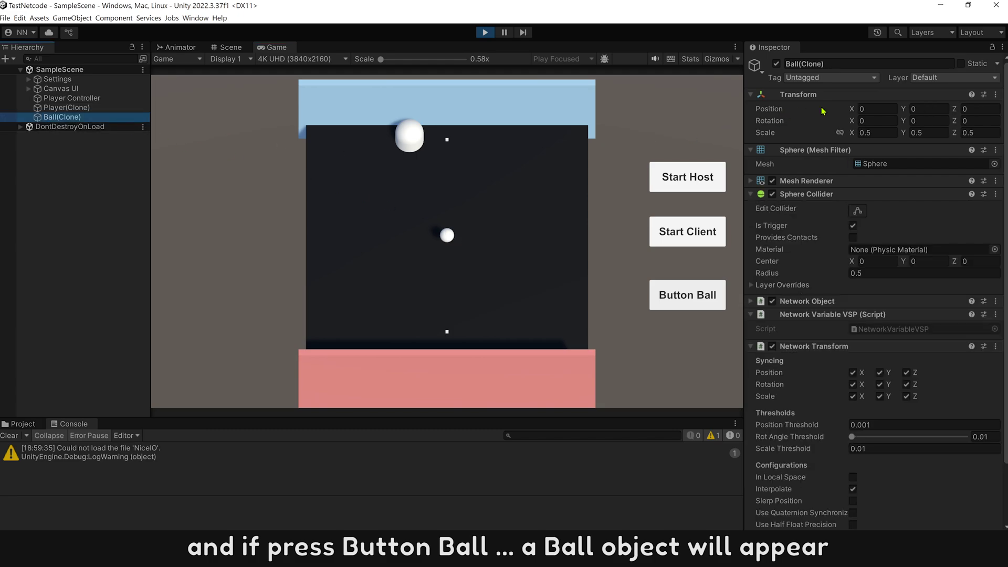
{"action": "left_click_drag", "start_coordinate": [853, 111], "coordinate": [841, 118]}
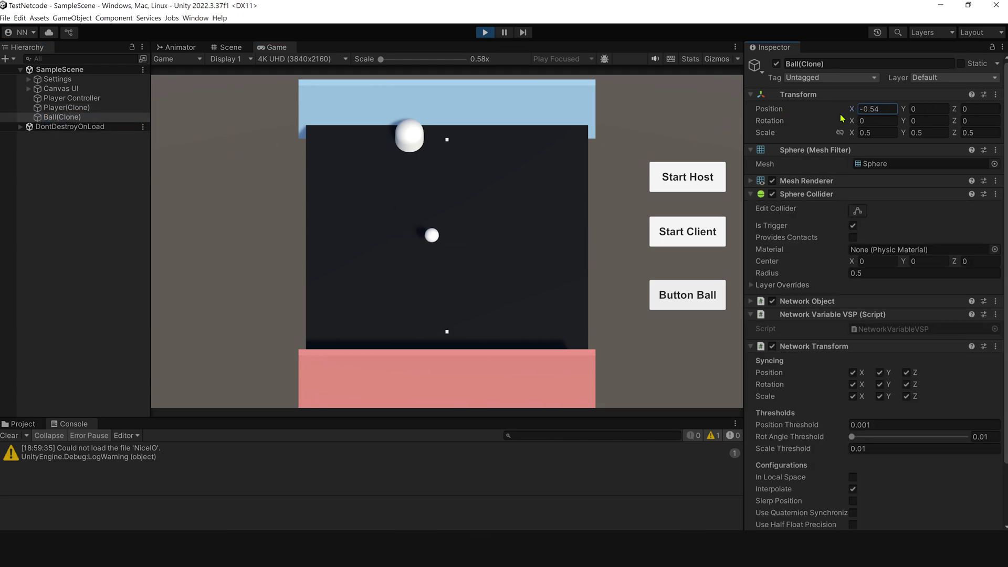
{"action": "key", "text": "ctrl+p"}
{"action": "left_click", "coordinate": [101, 110]}
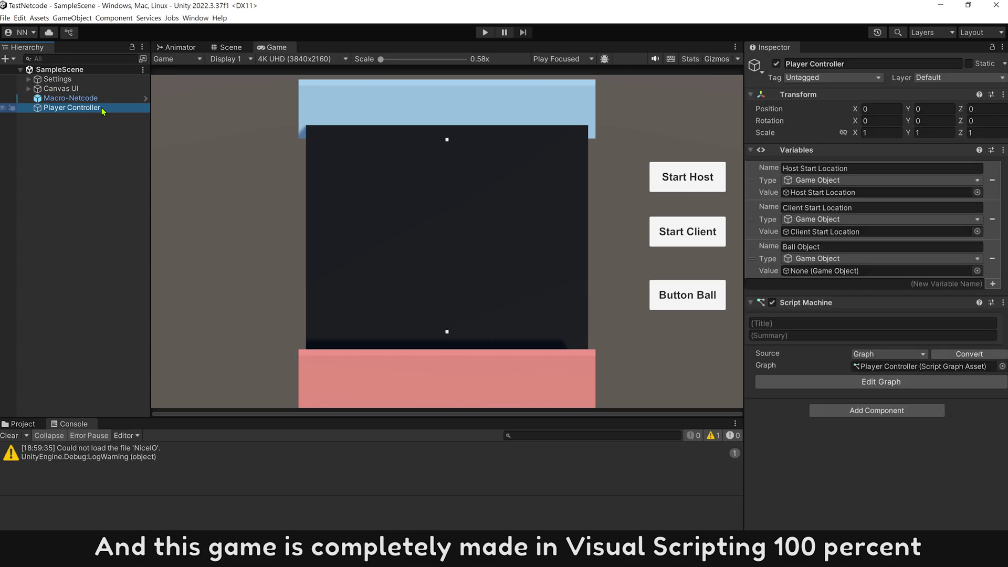
Open Player Controller's Script Machine graph with Edit Graph.
{"action": "left_click", "coordinate": [819, 381]}
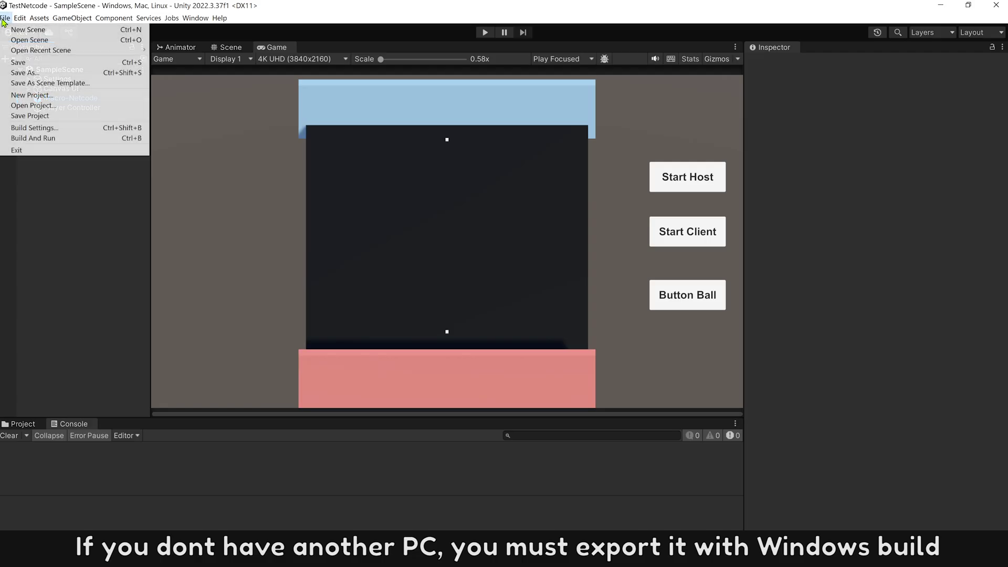
Build the game for Windows into a new Test1 output folder.
{"action": "left_click", "coordinate": [23, 130]}
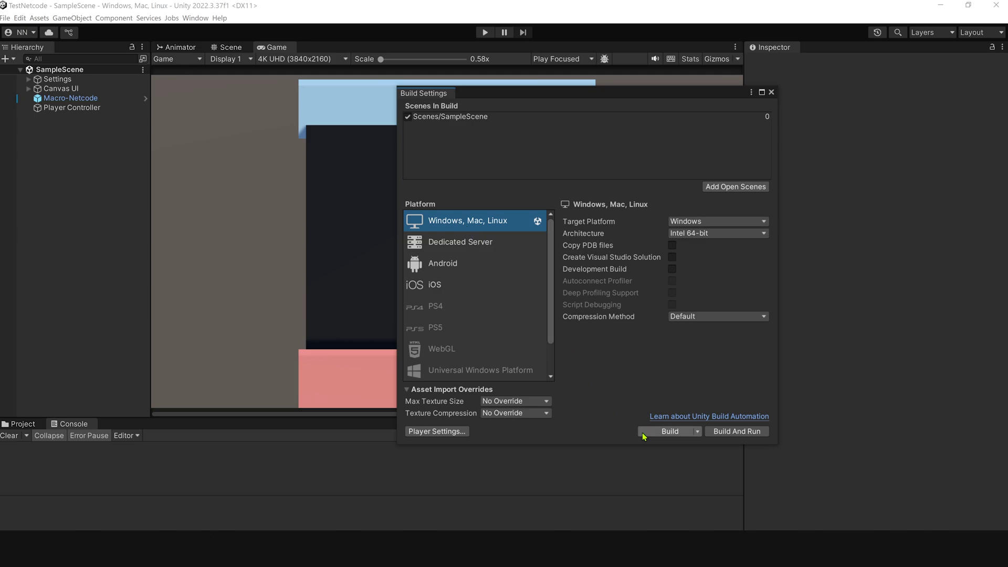
{"action": "left_click", "coordinate": [669, 431]}
{"action": "type", "text": "Tes"}
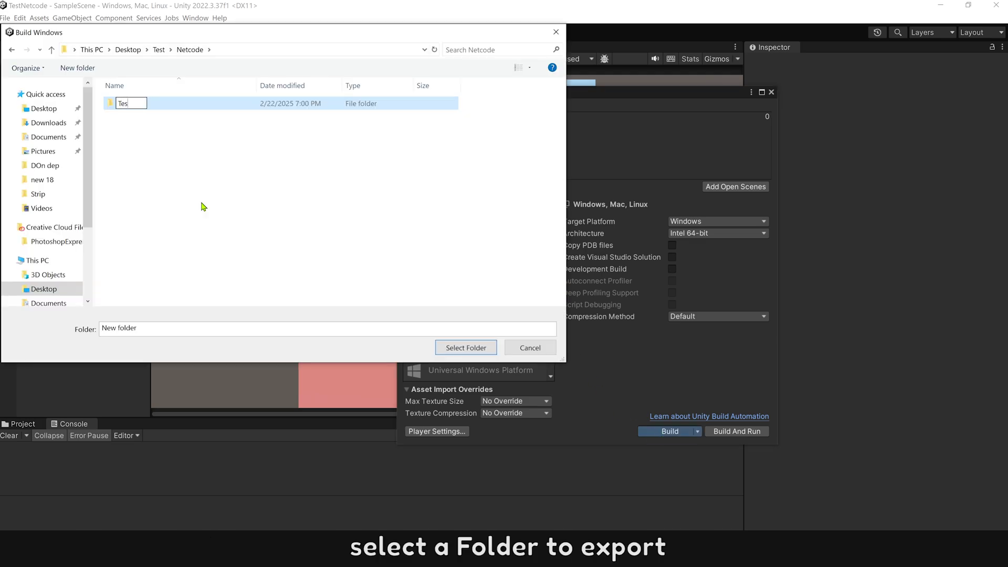
{"action": "type", "text": "t1"}
{"action": "left_click", "coordinate": [202, 206]}
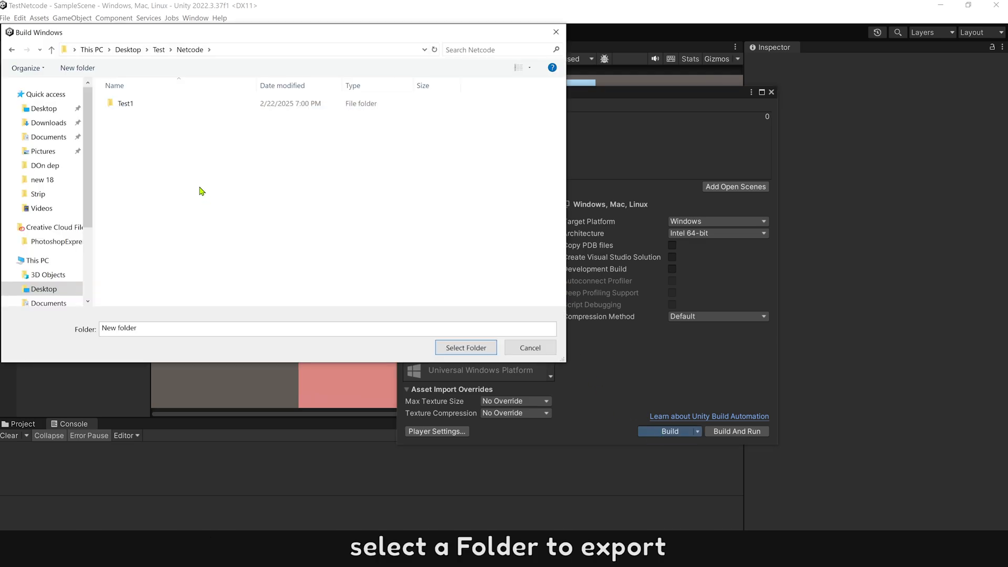
{"action": "double_click", "coordinate": [155, 109]}
{"action": "left_click", "coordinate": [454, 348]}
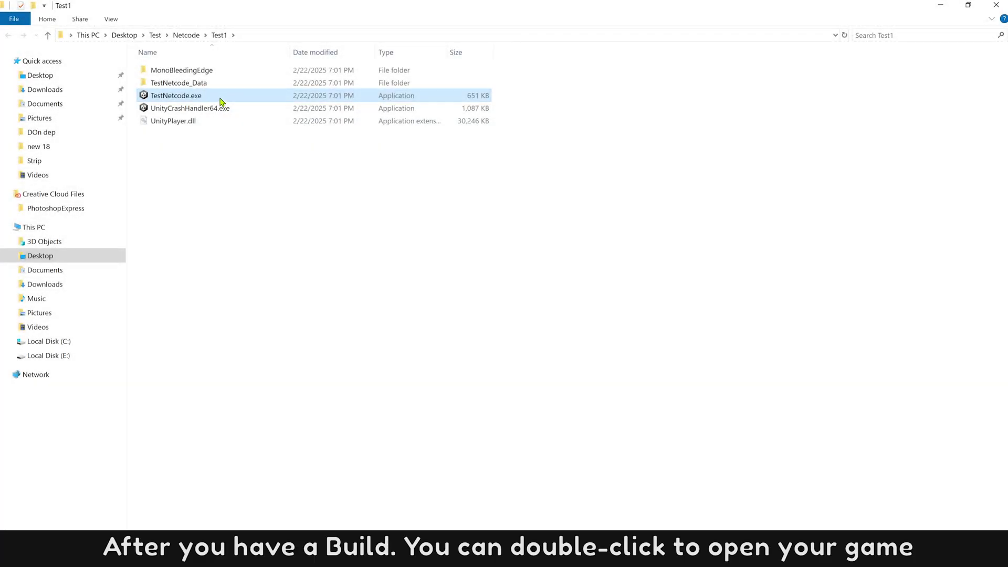
Launch the built TestNetcode.exe and place its window beside the editor.
{"action": "left_click", "coordinate": [210, 98]}
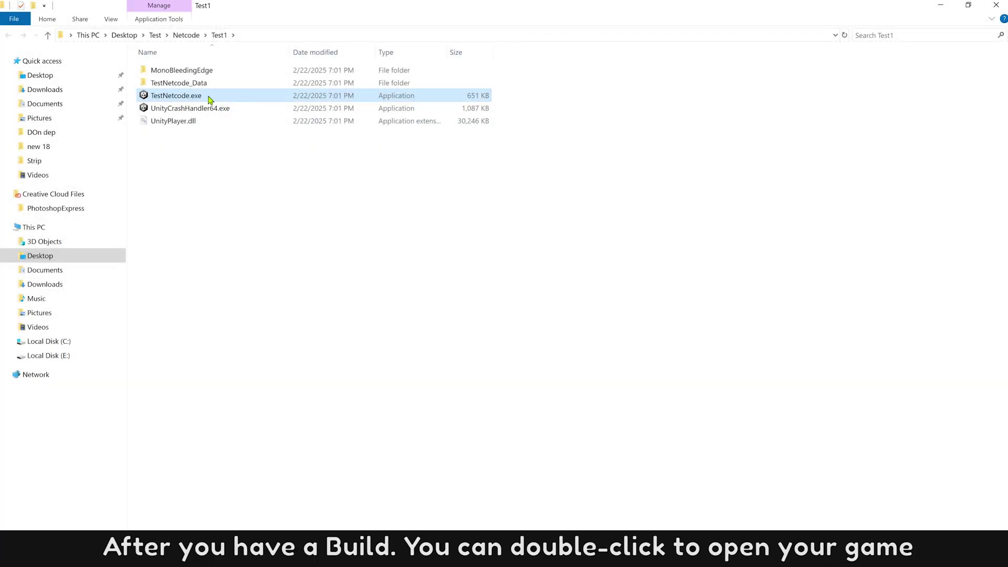
{"action": "double_click", "coordinate": [212, 98]}
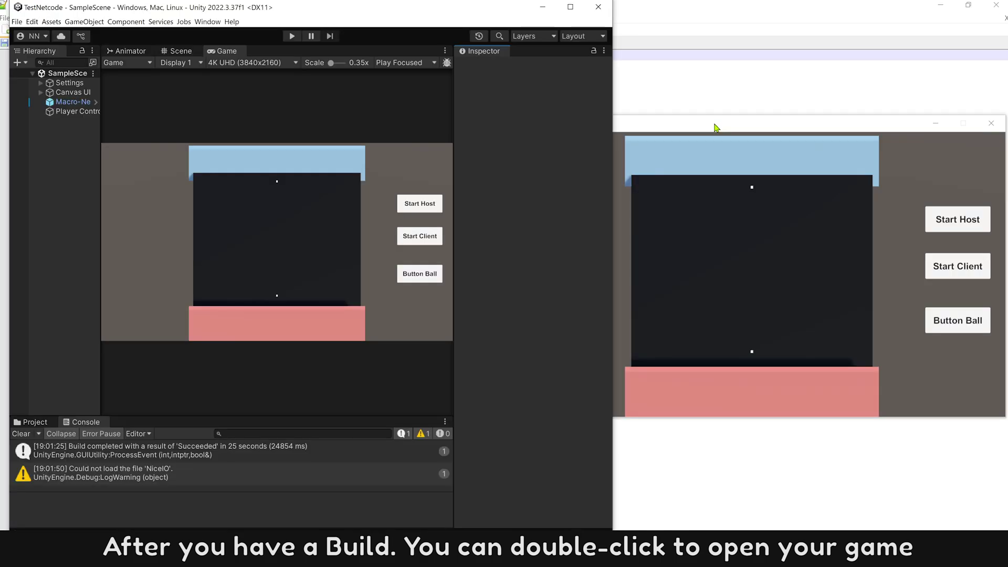
{"action": "left_click_drag", "start_coordinate": [715, 128], "coordinate": [725, 127]}
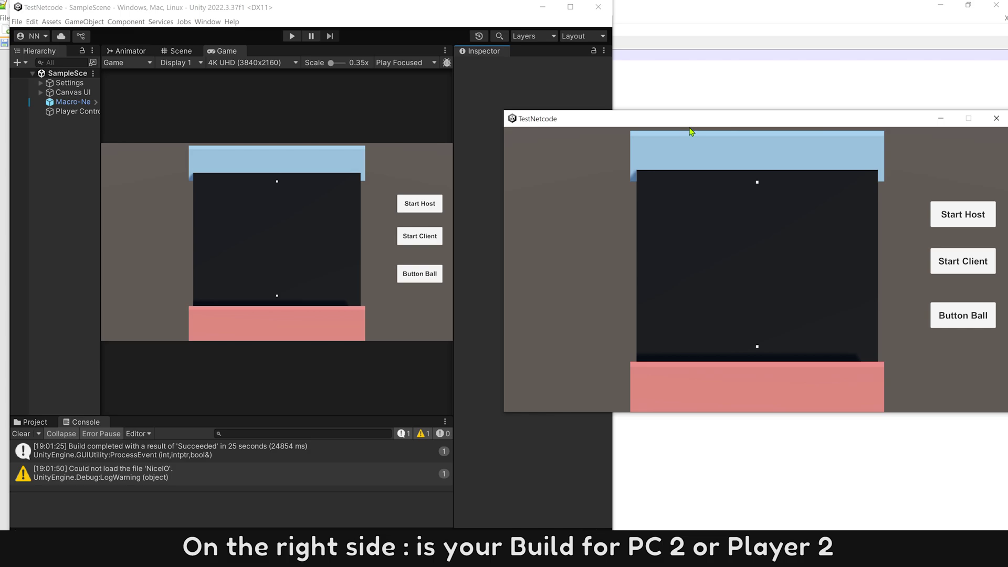
Play the scene as host in the editor and connect the built game as client.
{"action": "left_click", "coordinate": [292, 36]}
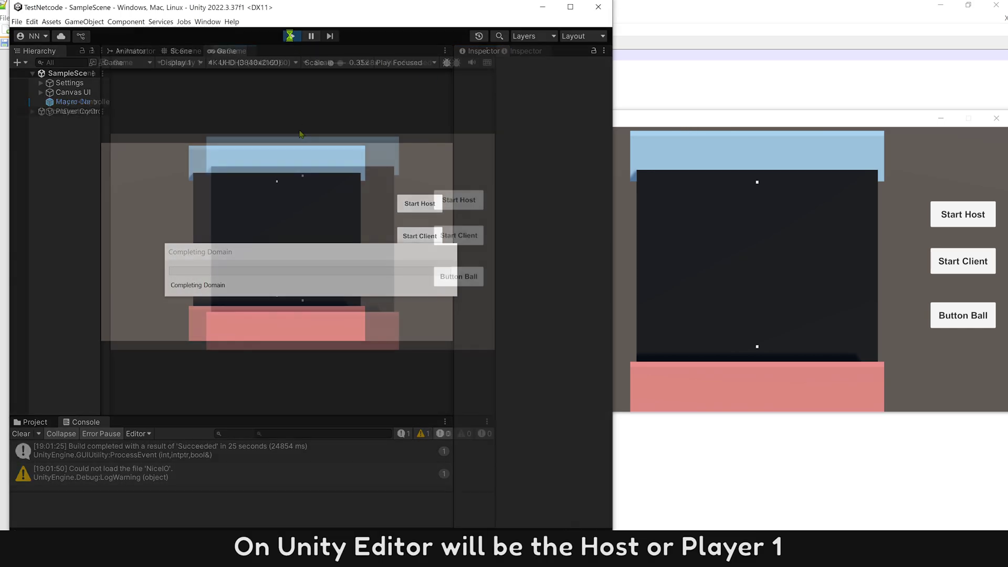
{"action": "left_click", "coordinate": [446, 207]}
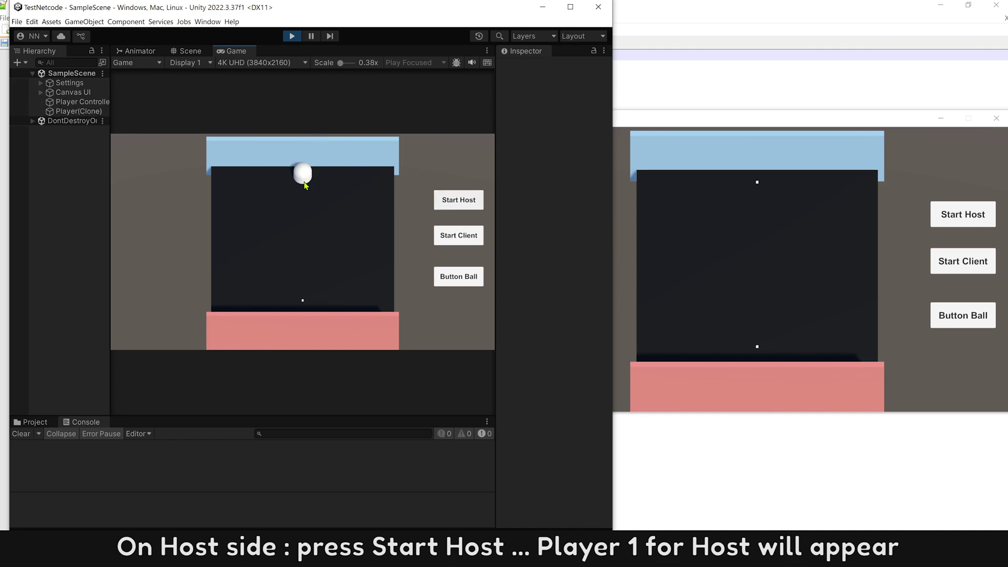
{"action": "left_click", "coordinate": [909, 270]}
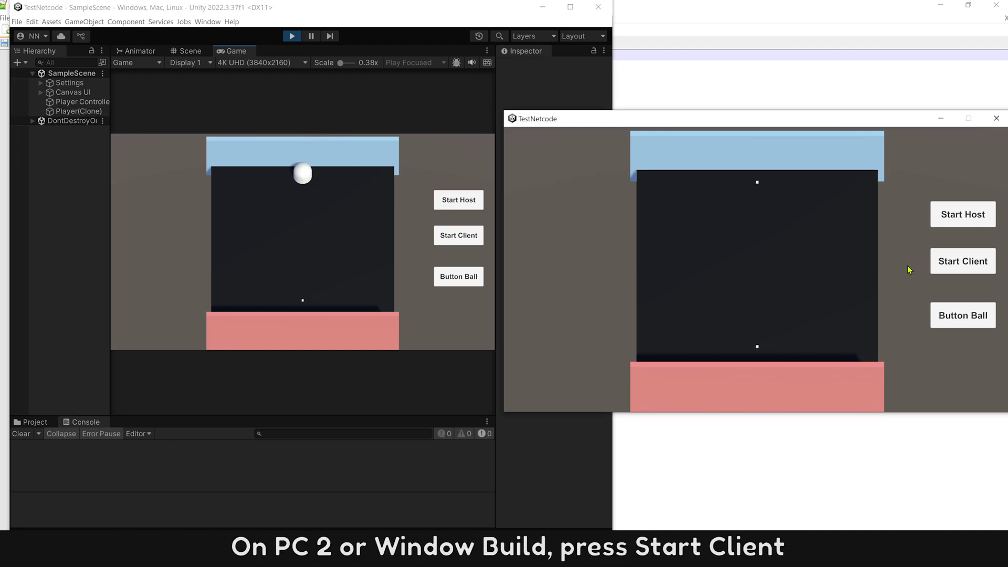
{"action": "left_click", "coordinate": [952, 267]}
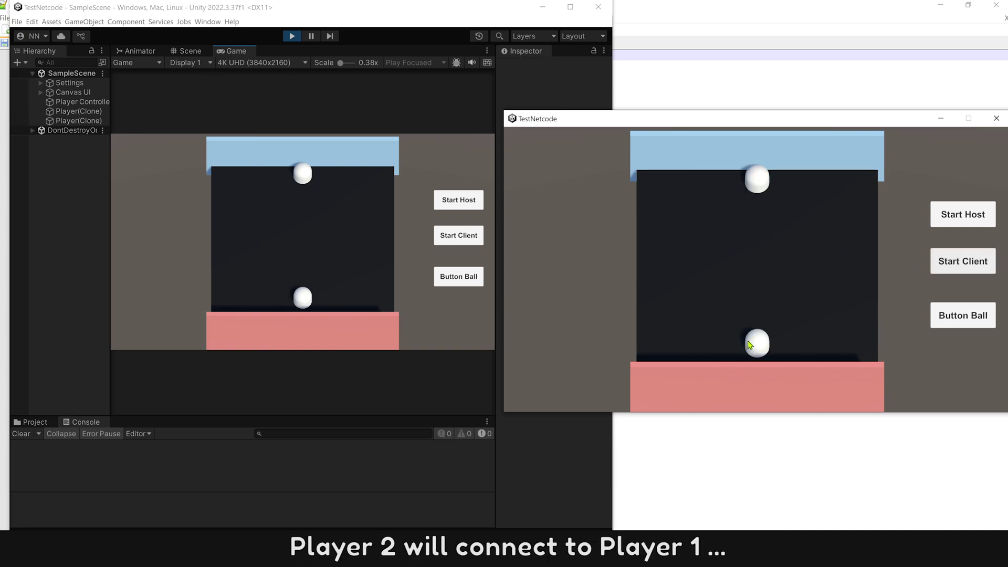
{"action": "left_click", "coordinate": [292, 200]}
Shift a Player(Clone) left, spawn a ball, and move the ball sideways.
{"action": "left_click", "coordinate": [79, 111]}
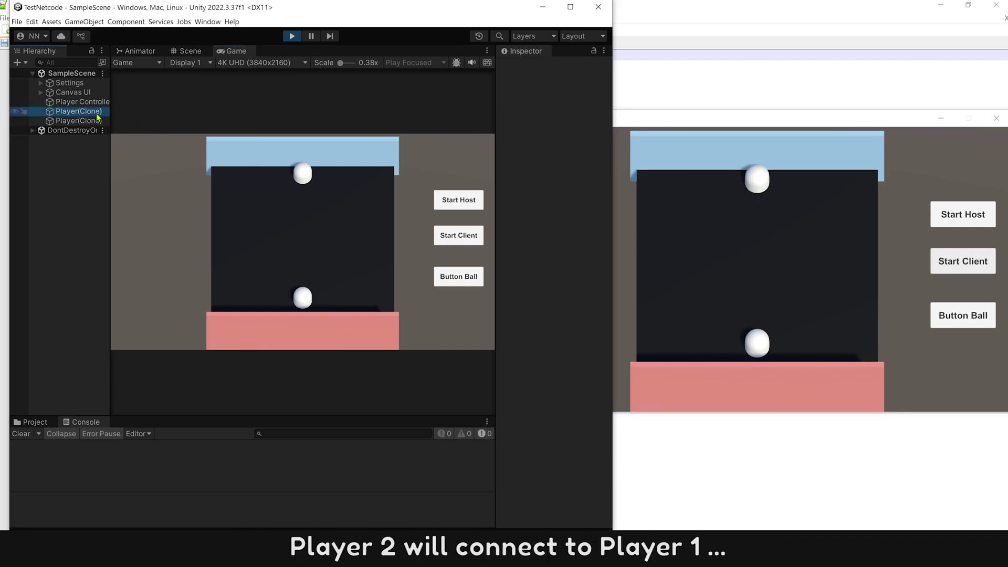
{"action": "mouse_move", "coordinate": [582, 113]}
{"action": "left_mouse_down"}
{"action": "mouse_move", "coordinate": [540, 118]}
{"action": "mouse_move", "coordinate": [566, 125]}
{"action": "mouse_move", "coordinate": [552, 126]}
{"action": "left_mouse_up"}
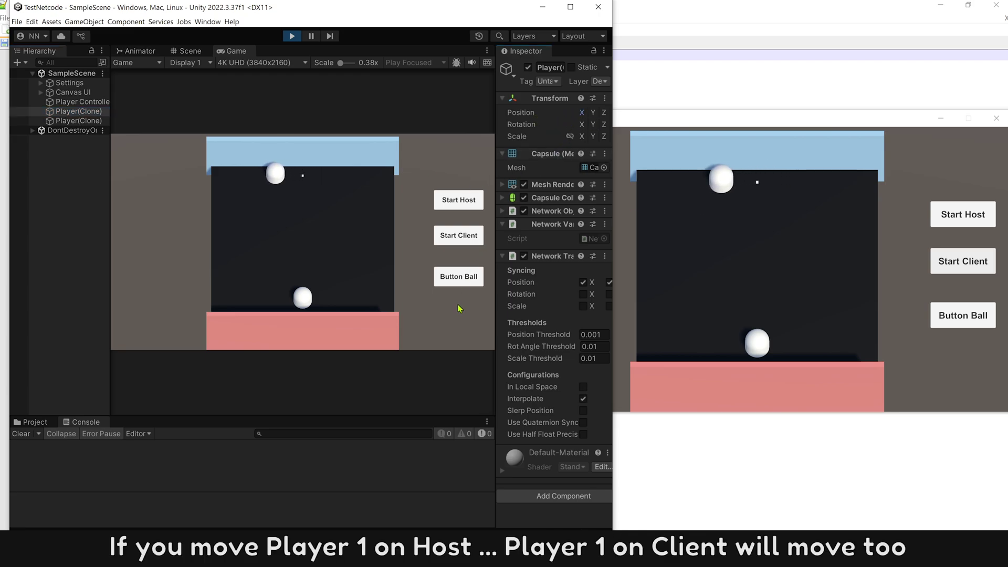
{"action": "left_click", "coordinate": [464, 280]}
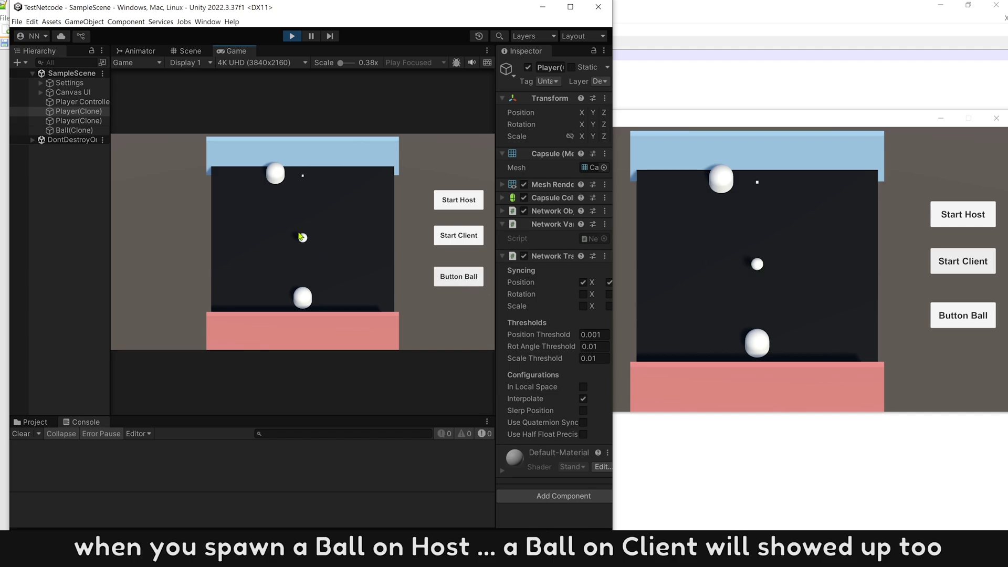
{"action": "left_click", "coordinate": [74, 130]}
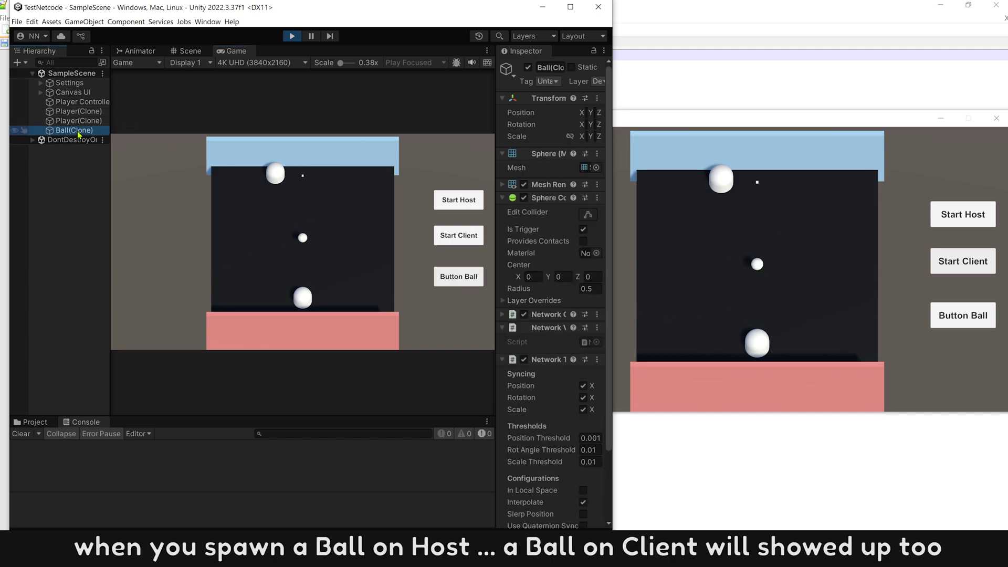
{"action": "left_click_drag", "start_coordinate": [582, 112], "coordinate": [606, 124]}
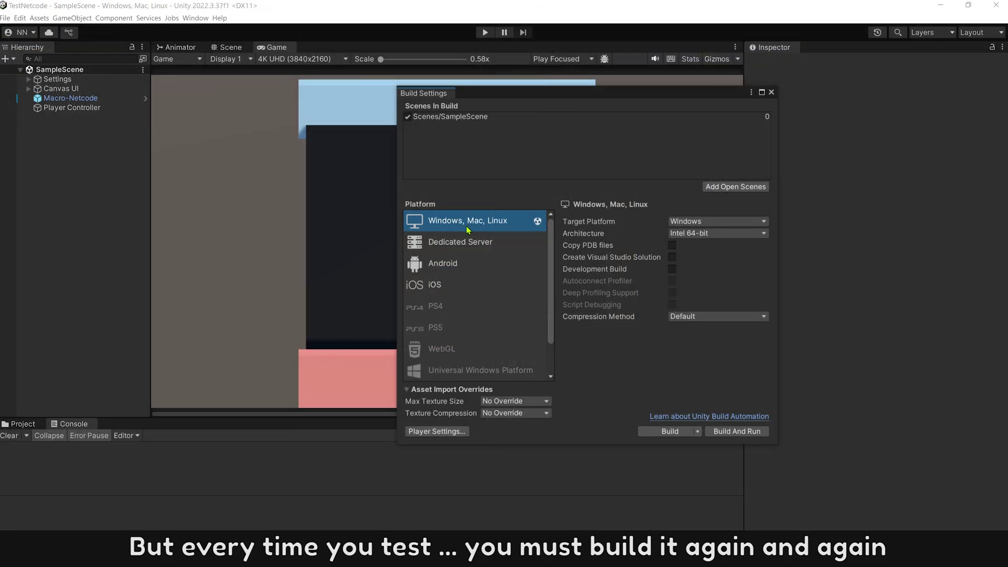
Rebuild the game from Build Settings.
{"action": "left_click", "coordinate": [659, 434]}
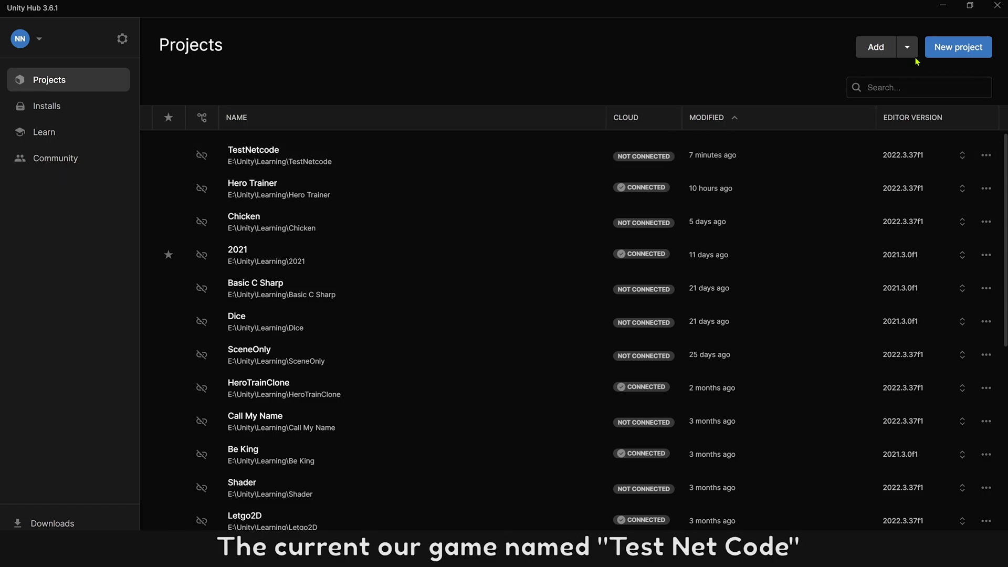
Start a new project in Unity Hub to show the template list.
{"action": "left_click", "coordinate": [948, 52]}
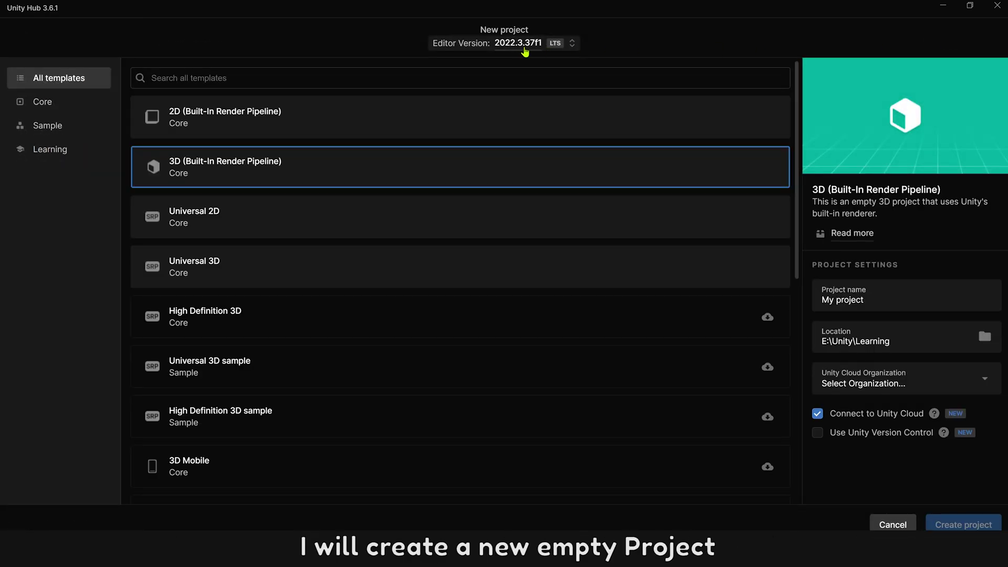
Choose the 3D Built-In template, name it Test Netcode Client, and disable Unity Cloud.
{"action": "left_click", "coordinate": [399, 173]}
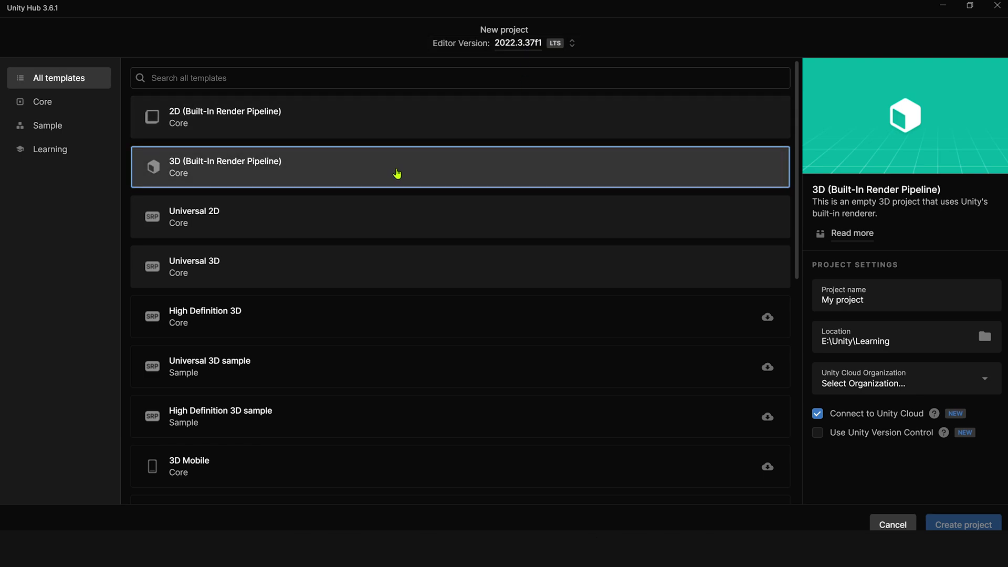
{"action": "key", "text": "Tab"}
{"action": "type", "text": "Test"}
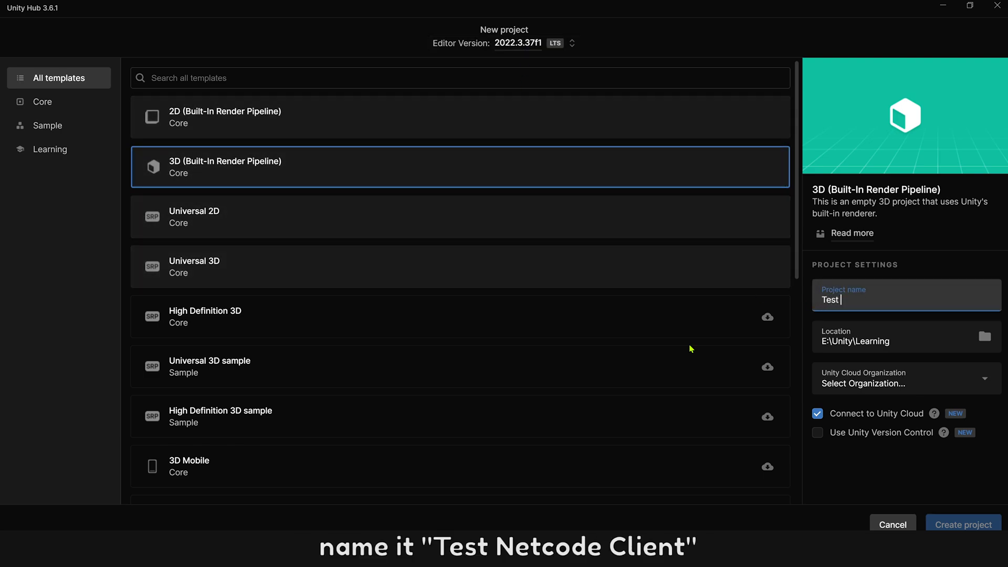
{"action": "type", "text": " Netcode"}
{"action": "type", "text": " Clien"}
{"action": "type", "text": "t"}
{"action": "key", "text": "Tab"}
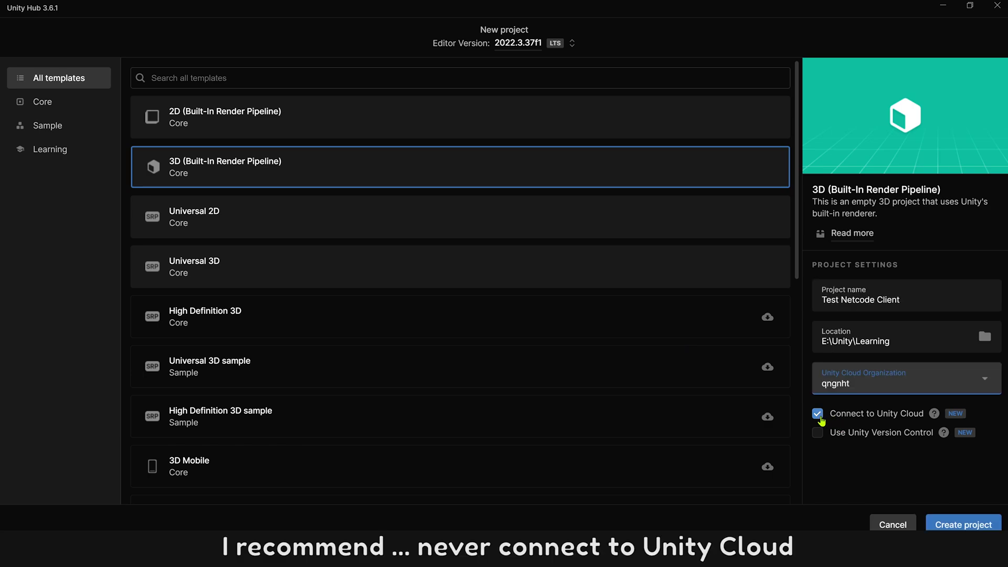
{"action": "left_click", "coordinate": [818, 413]}
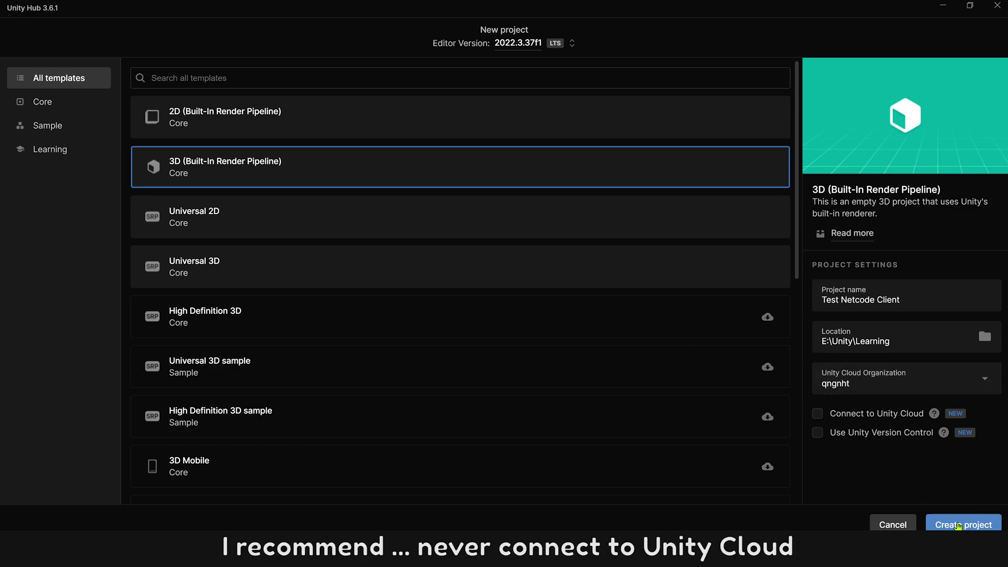
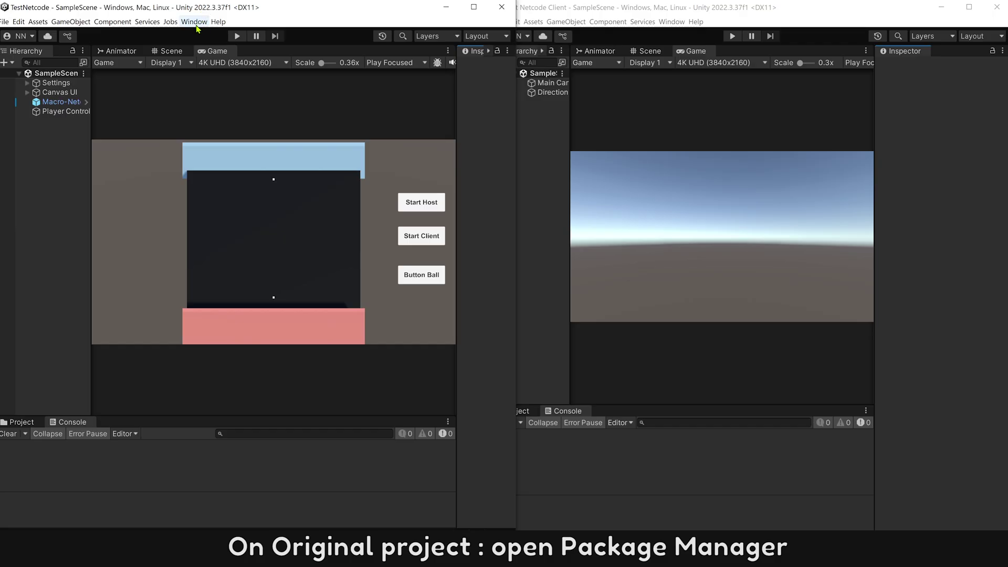
Open the original project's Package Manager and list only In Project packages.
{"action": "left_click", "coordinate": [194, 22]}
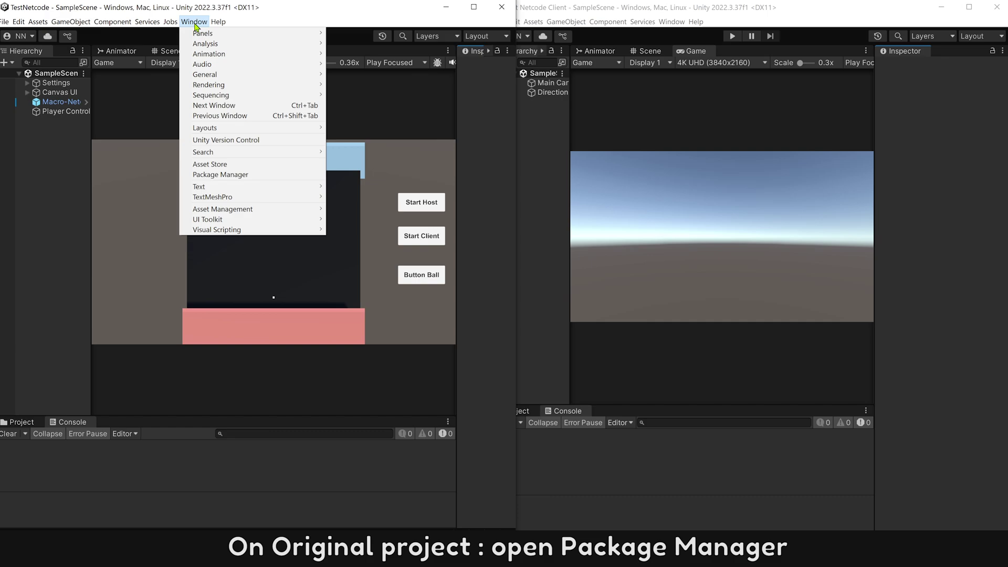
{"action": "left_click", "coordinate": [228, 174]}
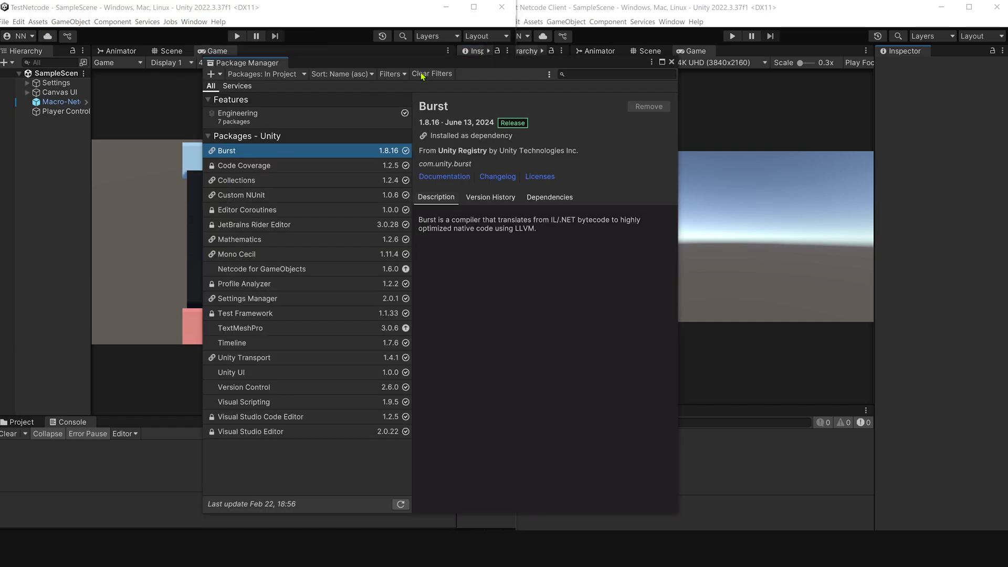
{"action": "left_click_drag", "start_coordinate": [429, 64], "coordinate": [245, 42]}
{"action": "left_click", "coordinate": [89, 56]}
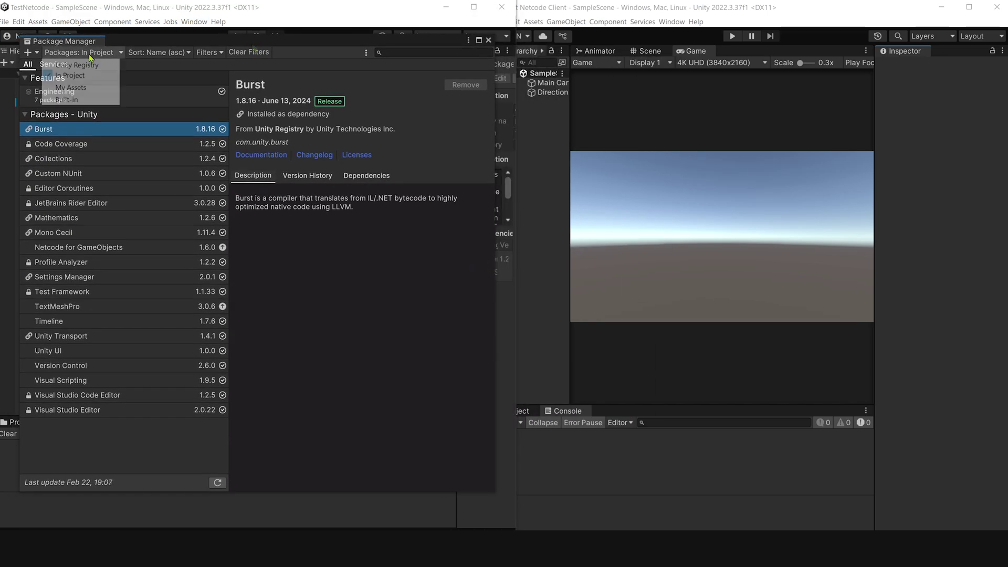
{"action": "left_click", "coordinate": [79, 77]}
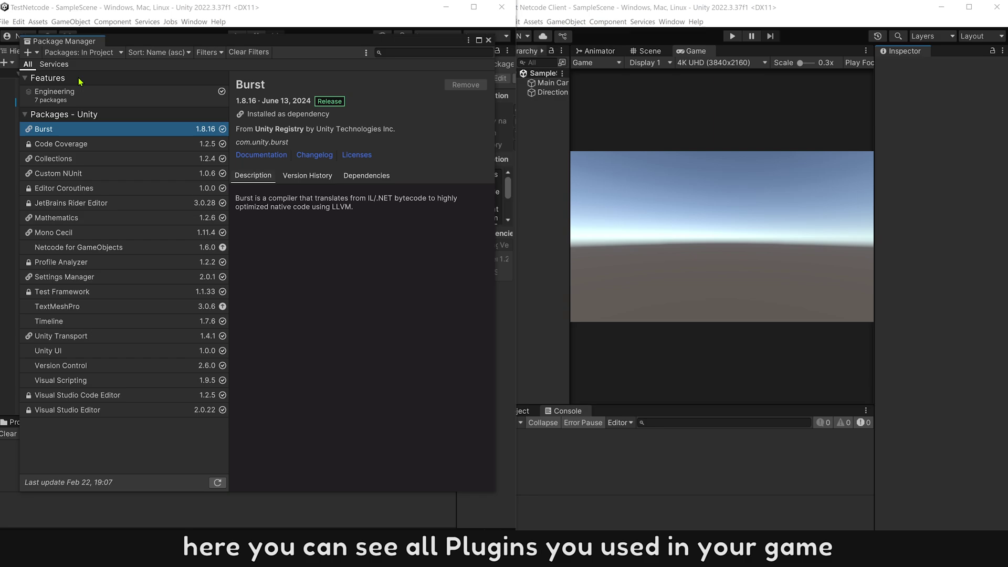
Copy the Netcode for GameObjects identifier com.unity.netcode.gameobjects from its details.
{"action": "left_click", "coordinate": [103, 251]}
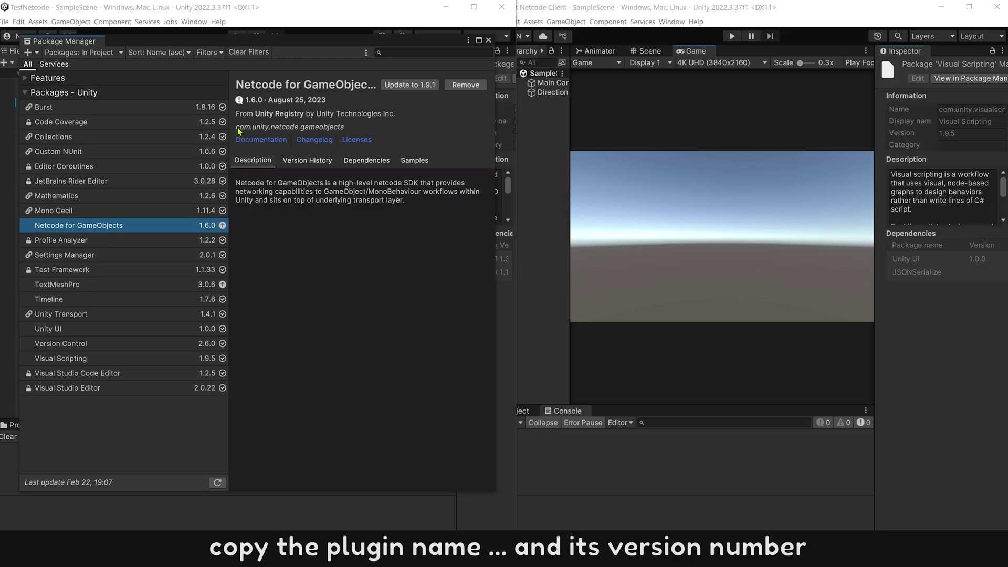
{"action": "left_click_drag", "start_coordinate": [236, 127], "coordinate": [342, 131]}
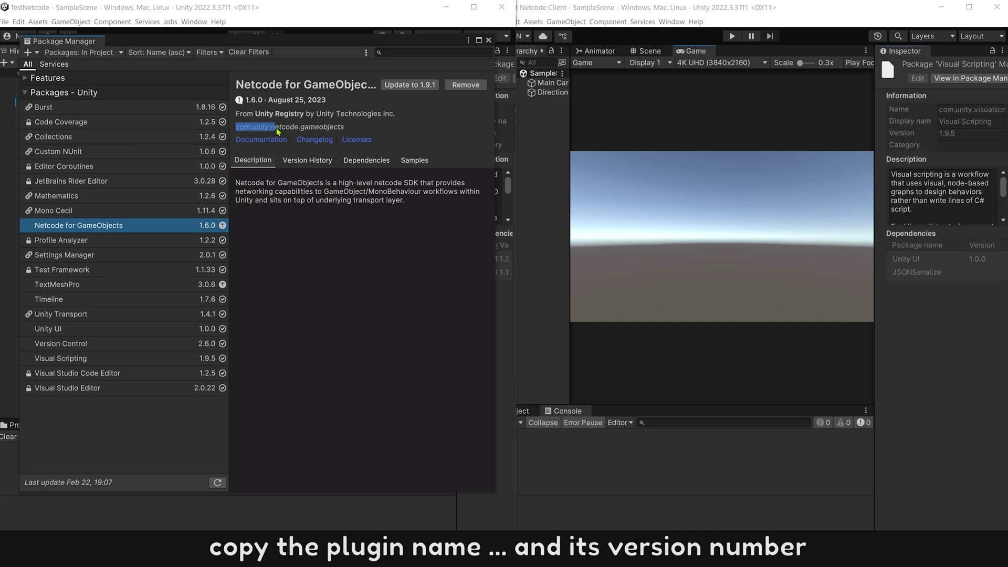
{"action": "right_click", "coordinate": [342, 131]}
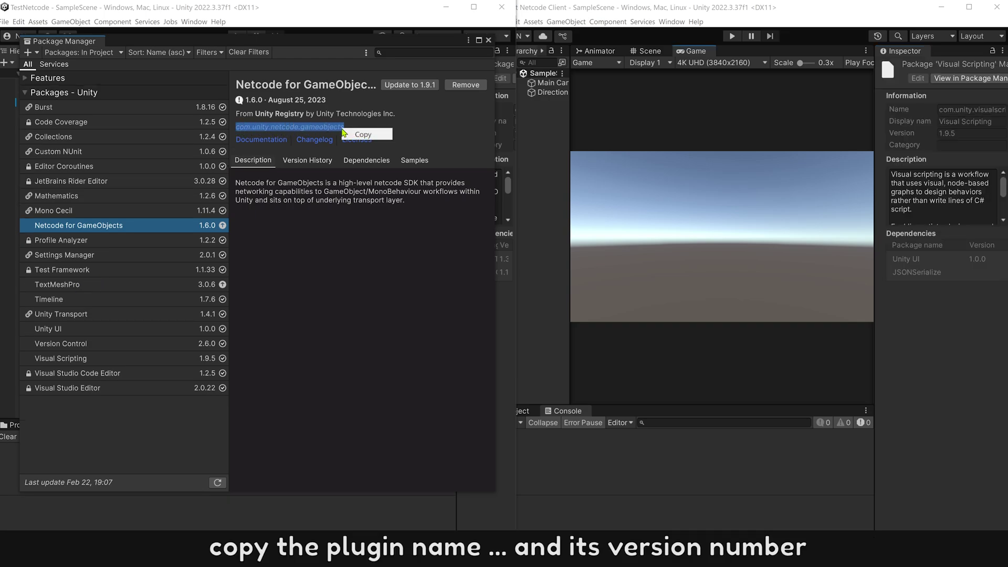
{"action": "left_click", "coordinate": [353, 136]}
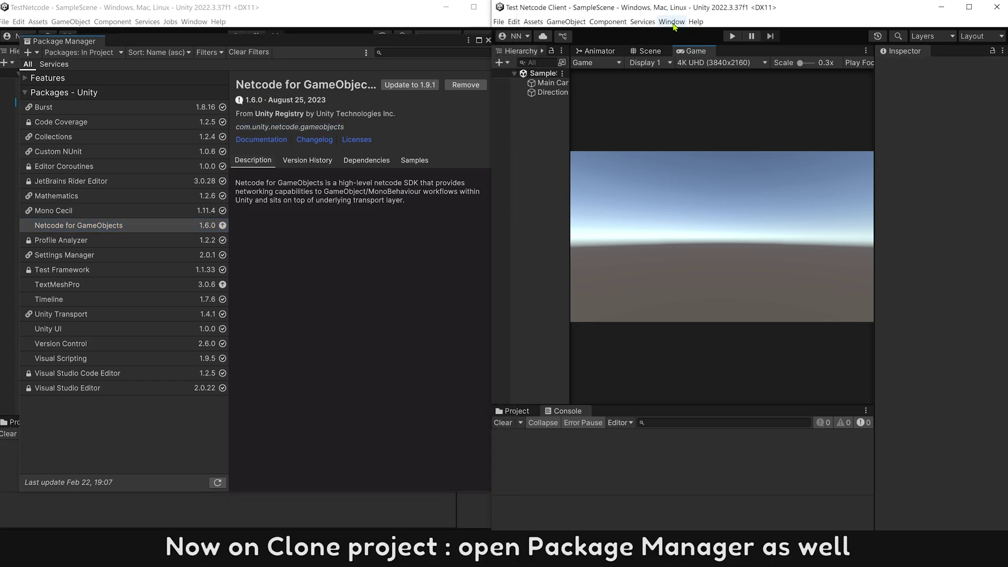
In the clone's Package Manager, add com.unity.netcode.gameobjects version 1.6.0 by name.
{"action": "left_click", "coordinate": [671, 22]}
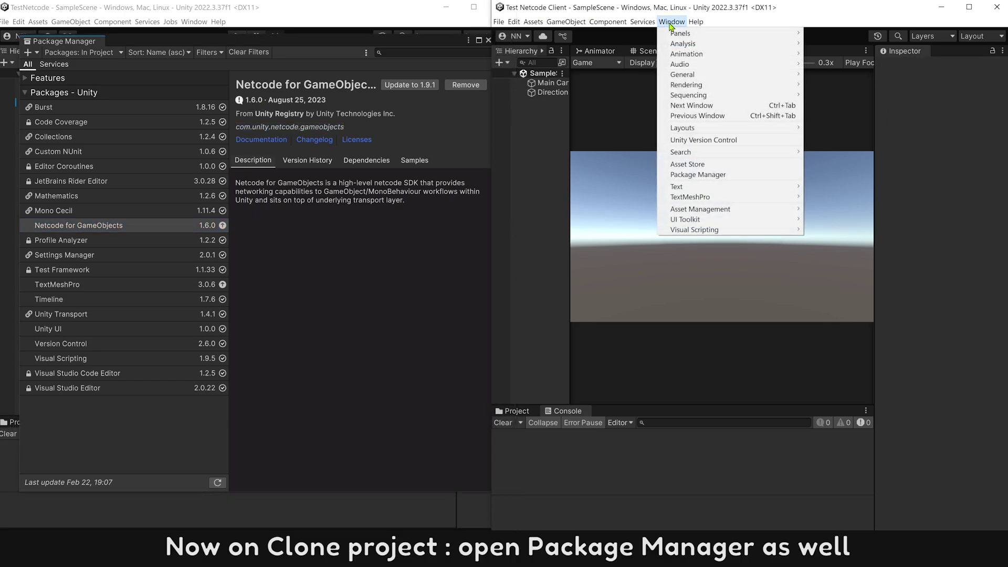
{"action": "left_click", "coordinate": [697, 174]}
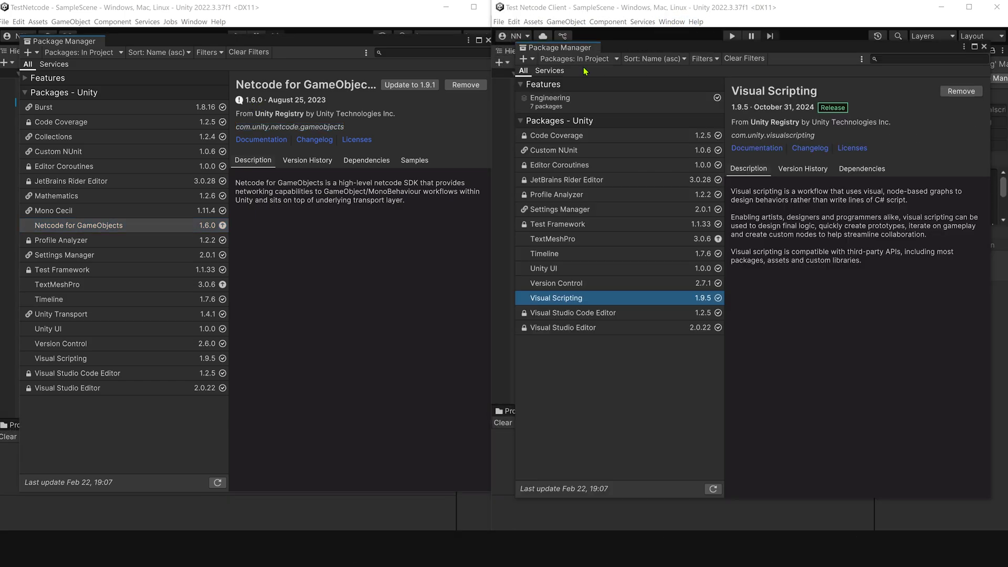
{"action": "left_click", "coordinate": [529, 59]}
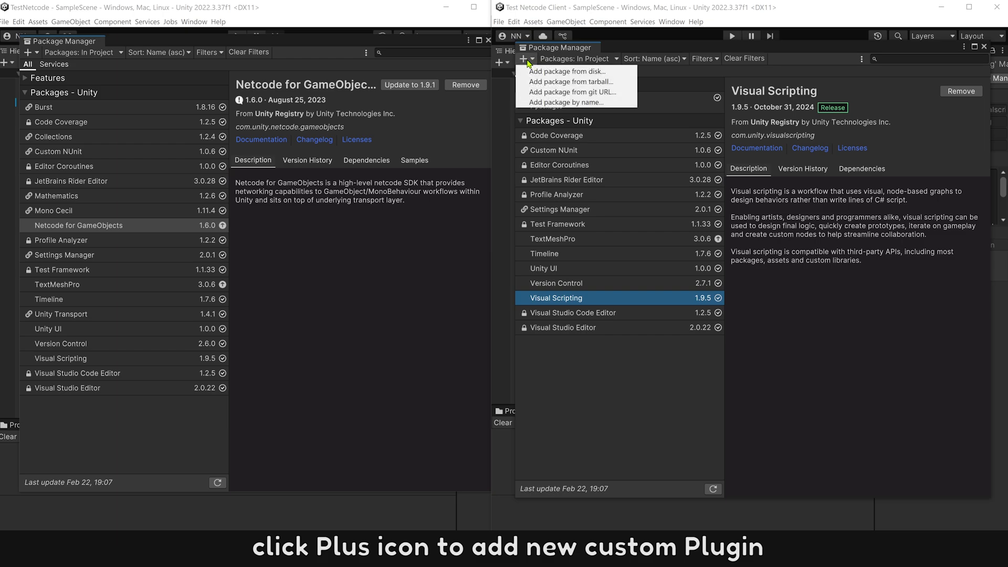
{"action": "left_click", "coordinate": [534, 101]}
{"action": "right_click", "coordinate": [549, 93]}
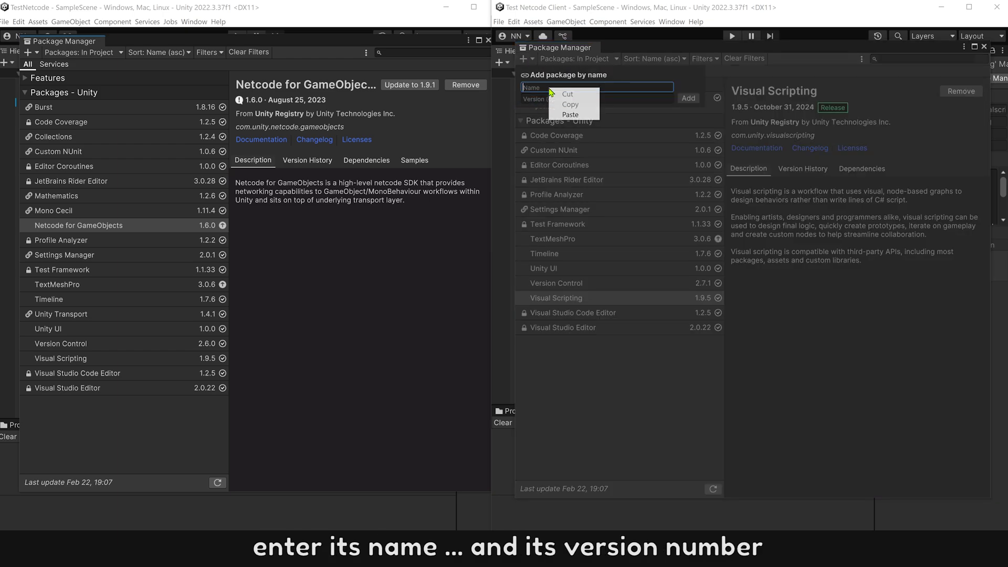
{"action": "left_click", "coordinate": [563, 115]}
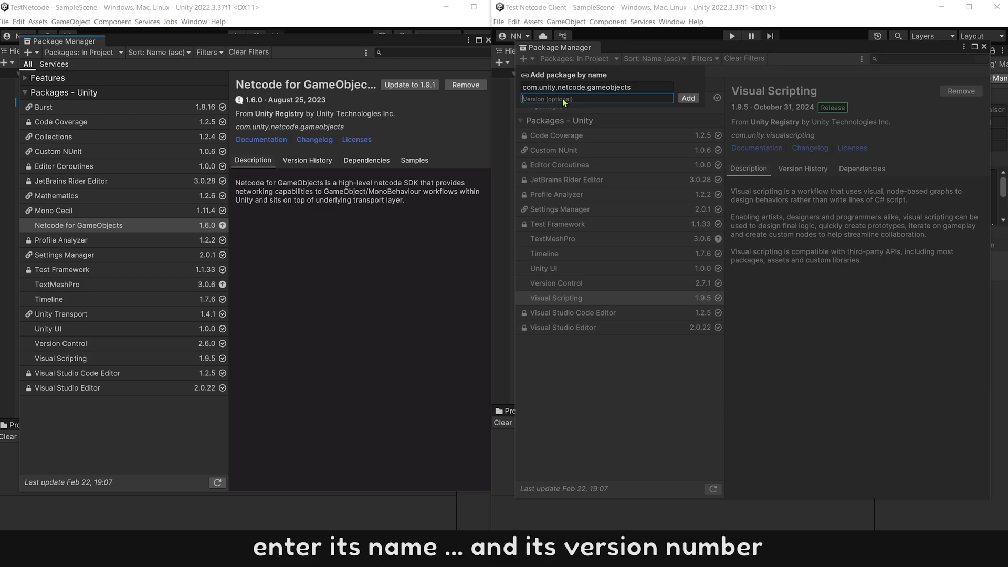
{"action": "type", "text": "1.6.0"}
{"action": "left_click", "coordinate": [683, 101]}
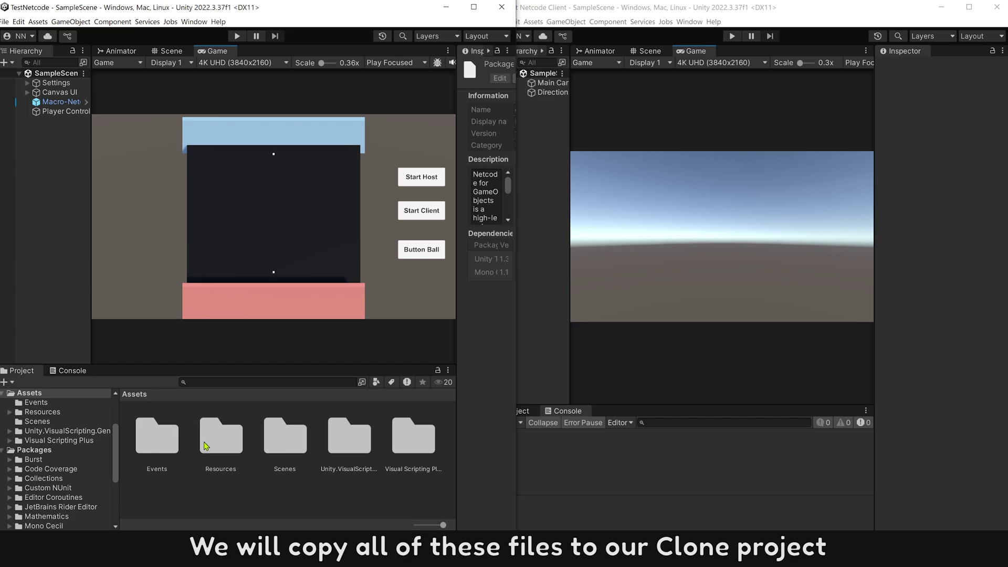
Reveal the Assets folder in File Explorer using Show in Explorer on the Events folder.
{"action": "right_click", "coordinate": [173, 439]}
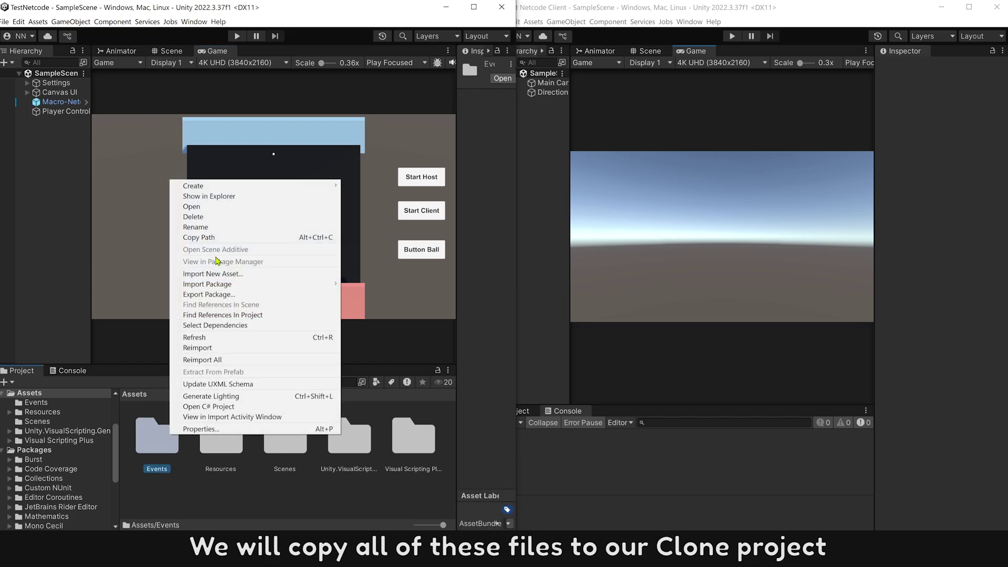
{"action": "left_click", "coordinate": [229, 197]}
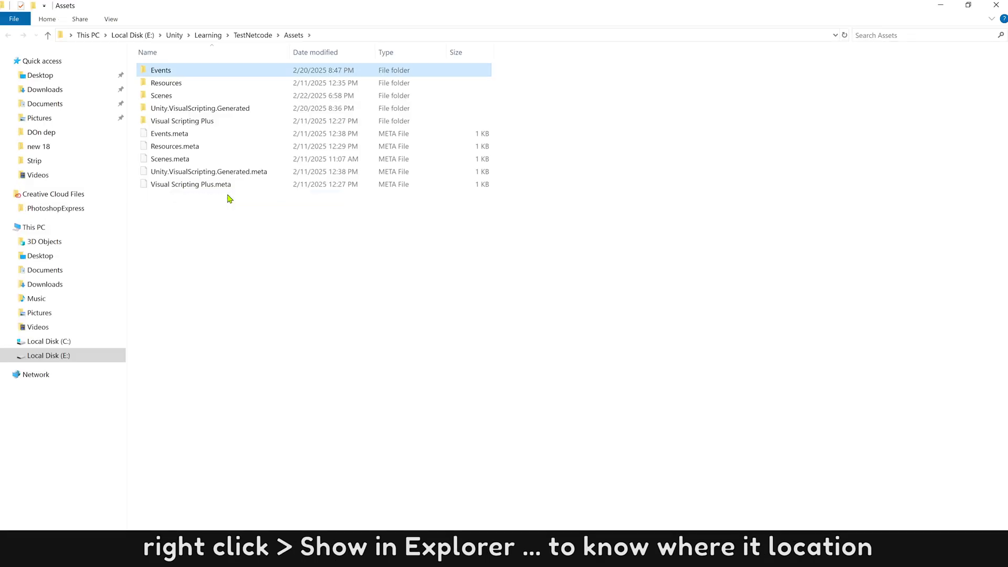
Copy the Events, Resources, Scenes and Visual Scripting Plus folders, then reveal the clone's assets.
{"action": "left_click", "coordinate": [218, 252]}
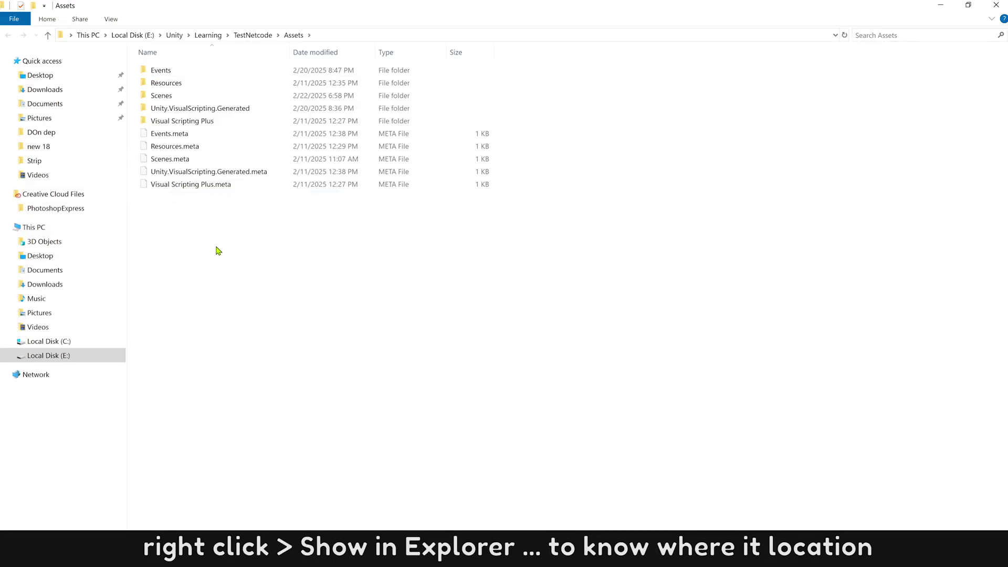
{"action": "left_click", "coordinate": [193, 112]}
{"action": "mouse_move", "coordinate": [201, 108]}
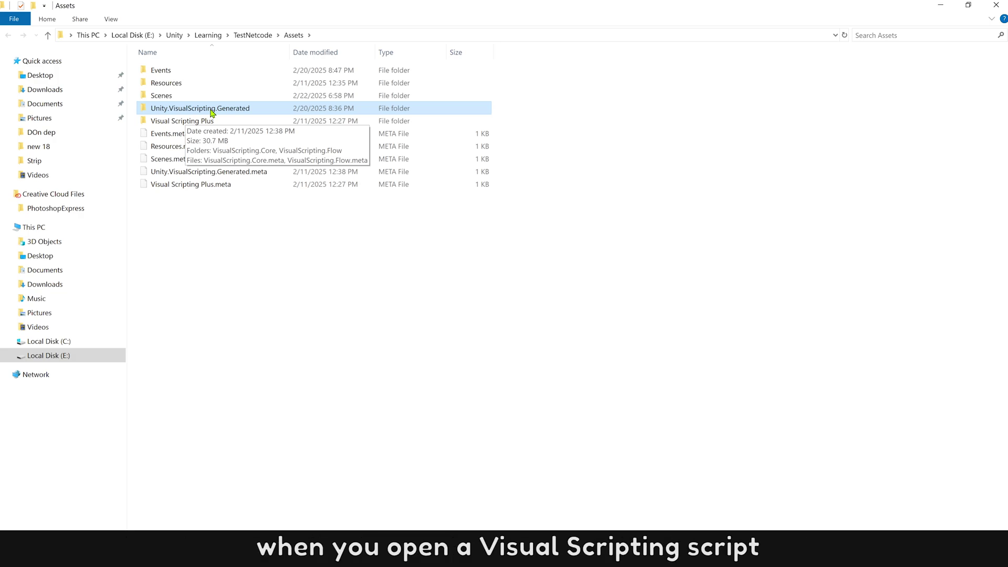
{"action": "left_click", "coordinate": [167, 124]}
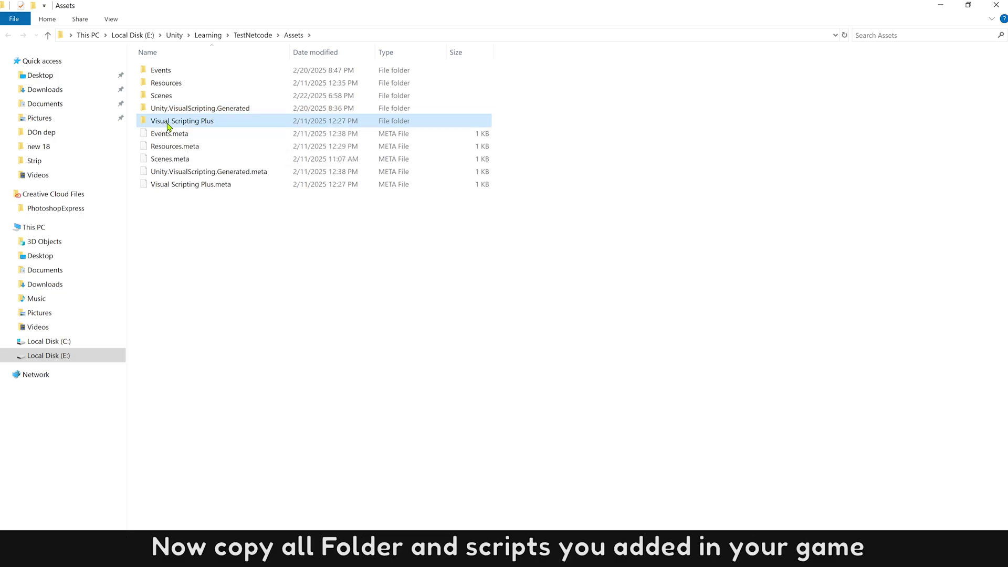
{"action": "left_click", "coordinate": [164, 97], "text": "ctrl"}
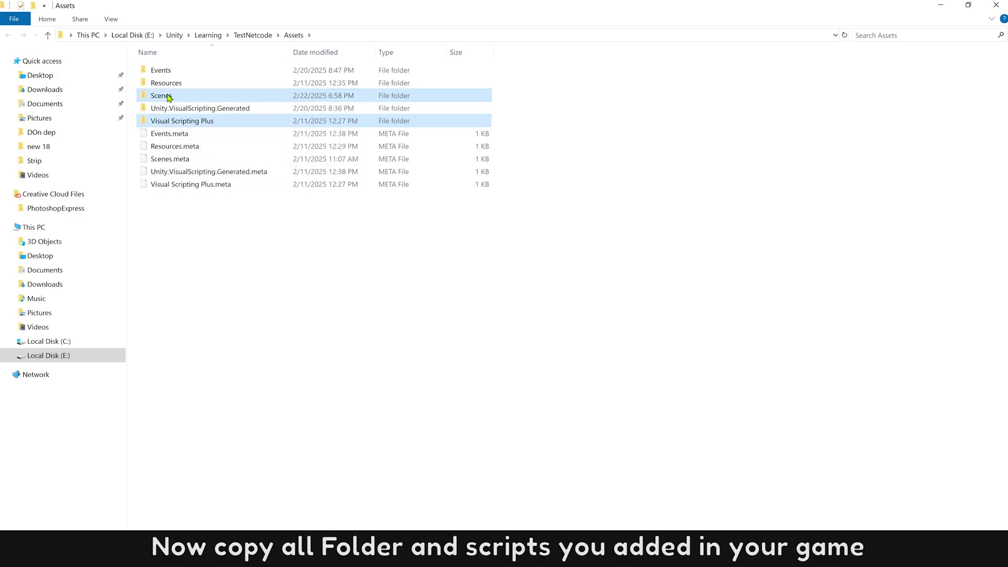
{"action": "left_click", "coordinate": [183, 72], "text": "ctrl"}
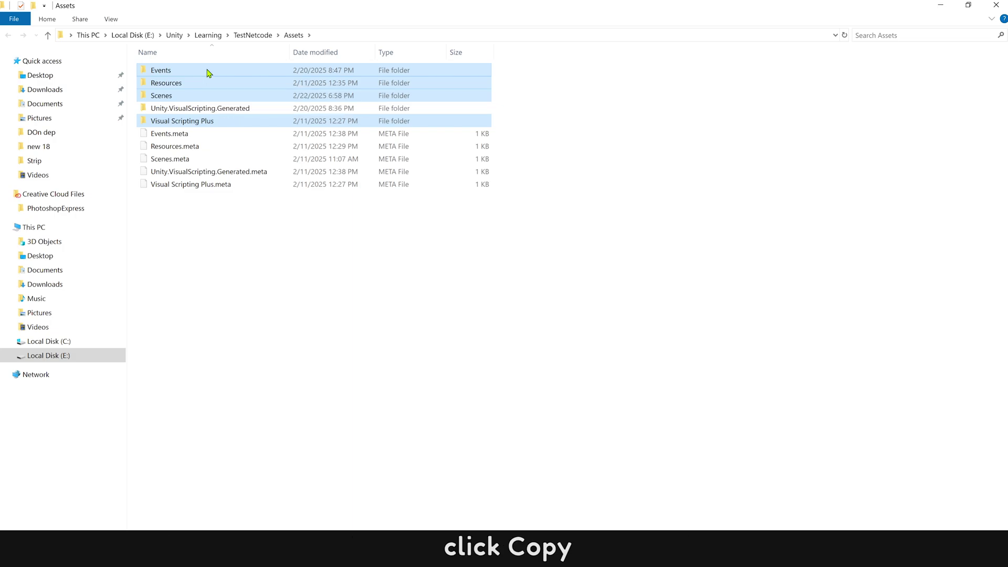
{"action": "right_click", "coordinate": [208, 73]}
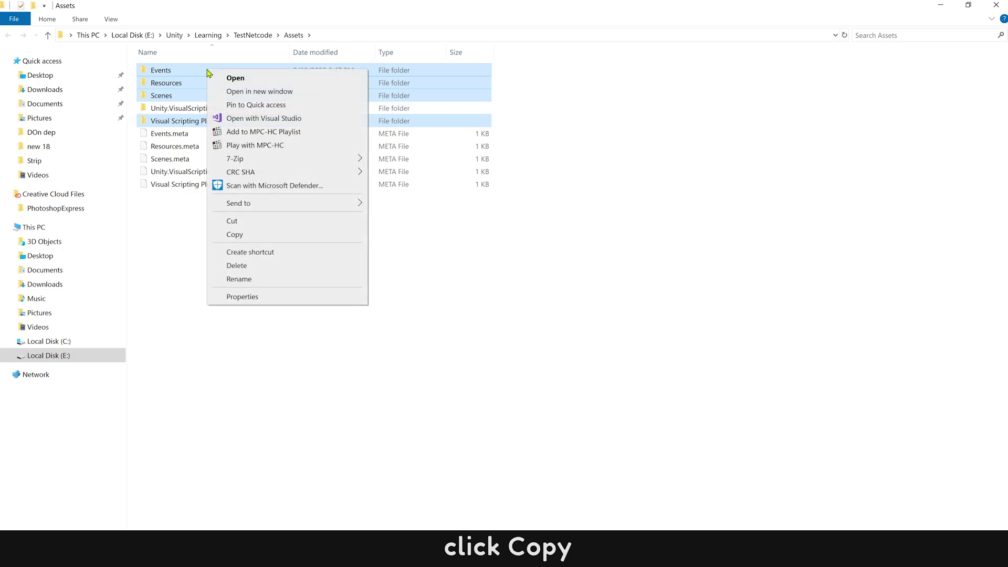
{"action": "left_click", "coordinate": [254, 234]}
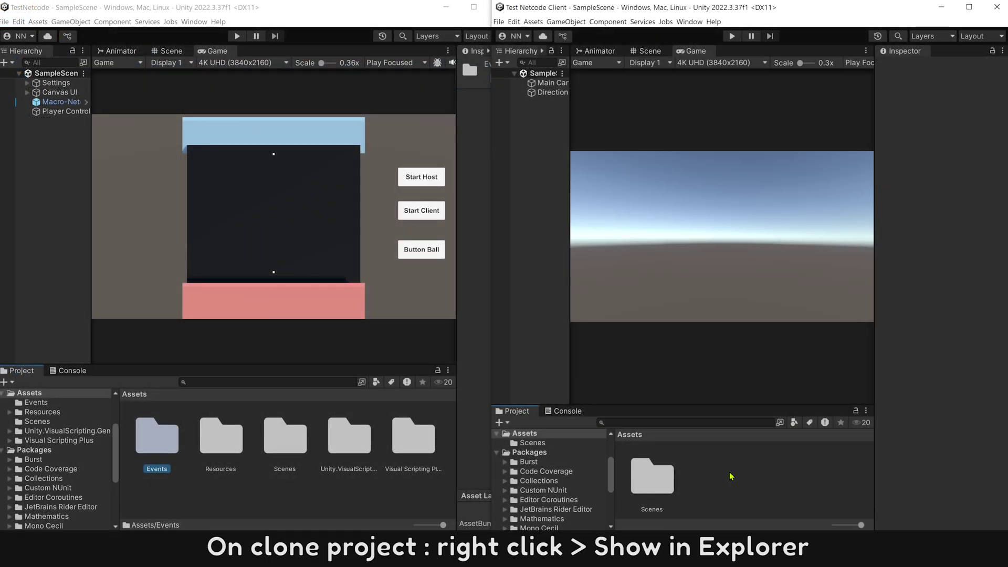
{"action": "right_click", "coordinate": [730, 475]}
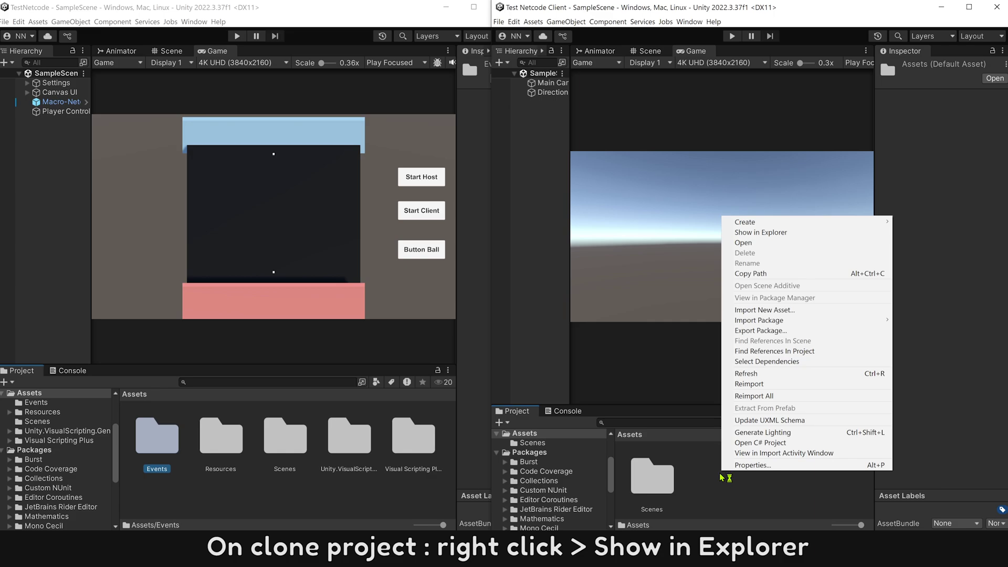
Paste the copied folders into Test Netcode Client\Assets, replacing same-named files.
{"action": "left_click", "coordinate": [761, 232]}
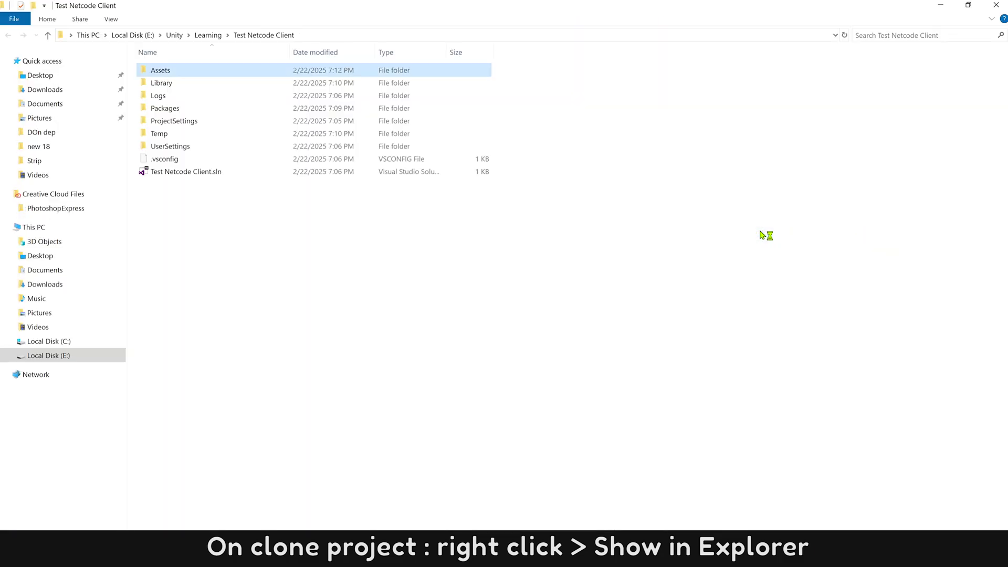
{"action": "left_click", "coordinate": [603, 237]}
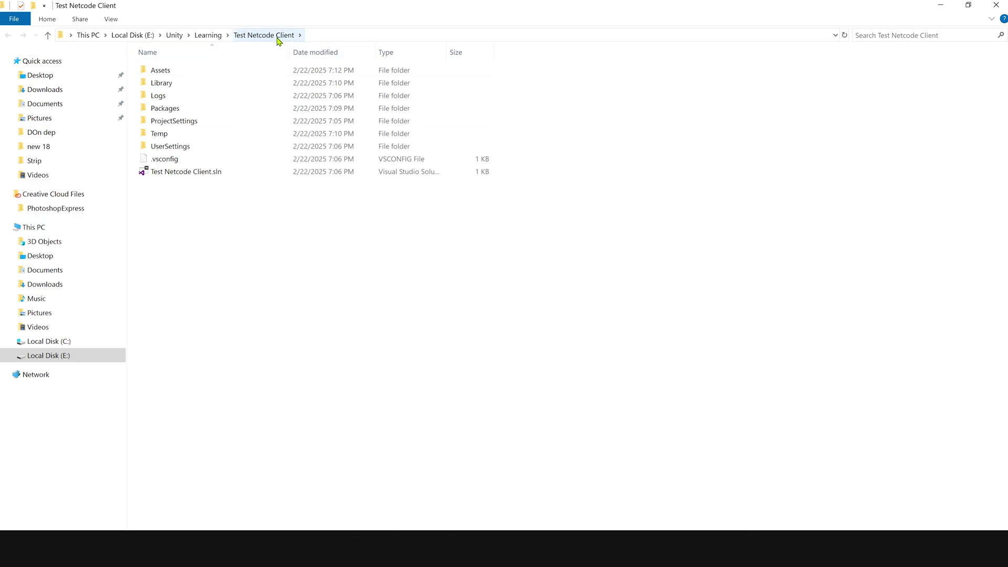
{"action": "double_click", "coordinate": [180, 72]}
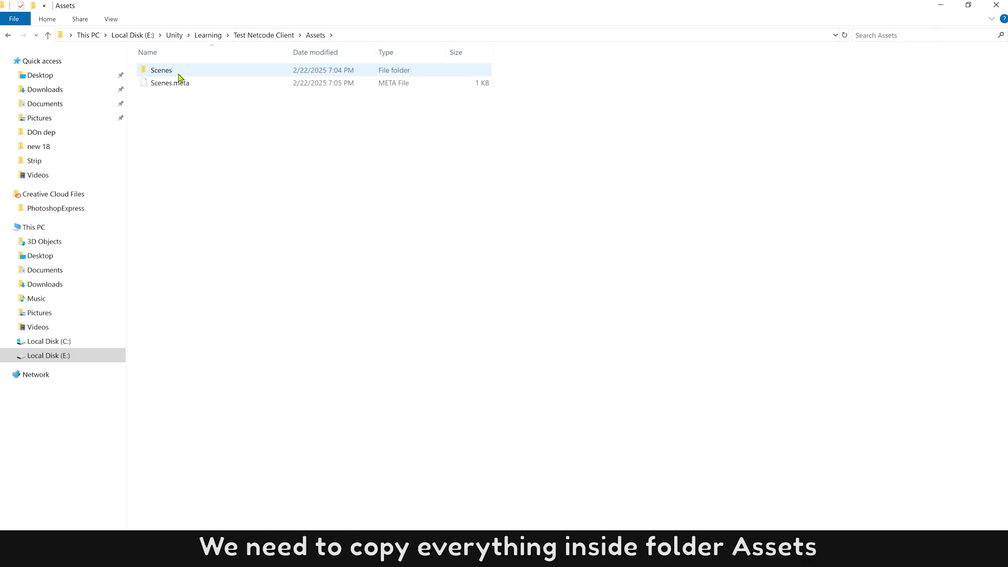
{"action": "right_click", "coordinate": [211, 136]}
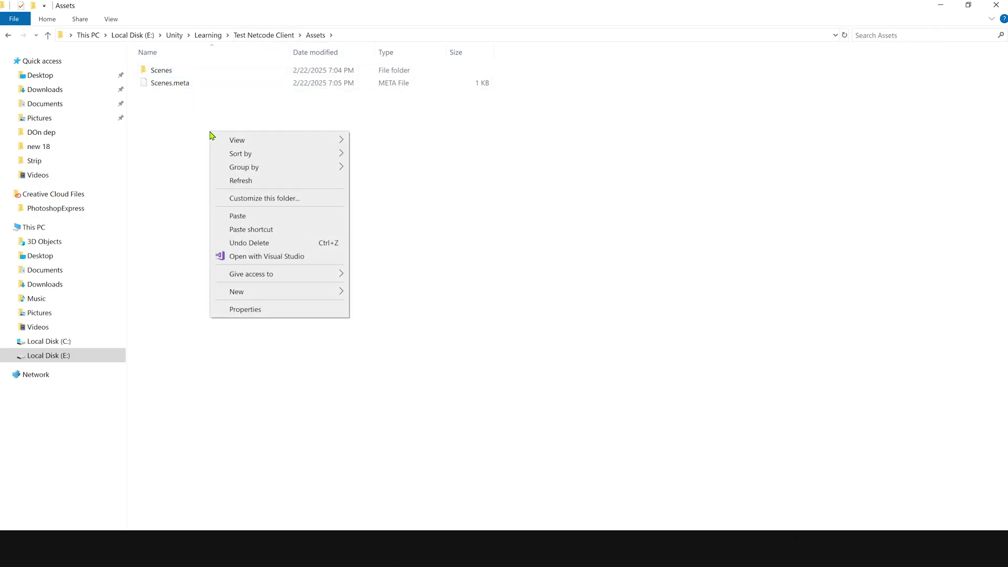
{"action": "left_click", "coordinate": [240, 215]}
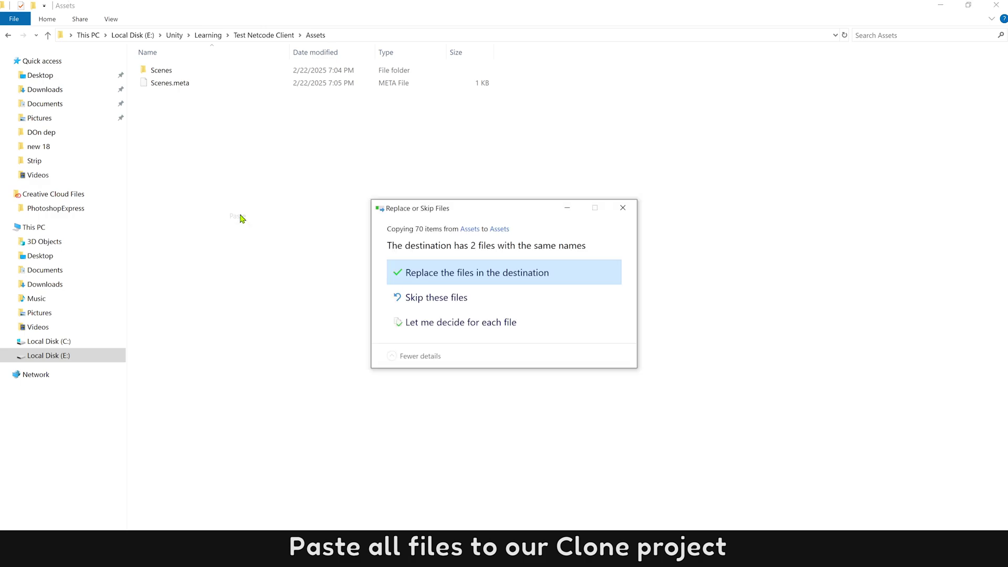
{"action": "left_click", "coordinate": [443, 278]}
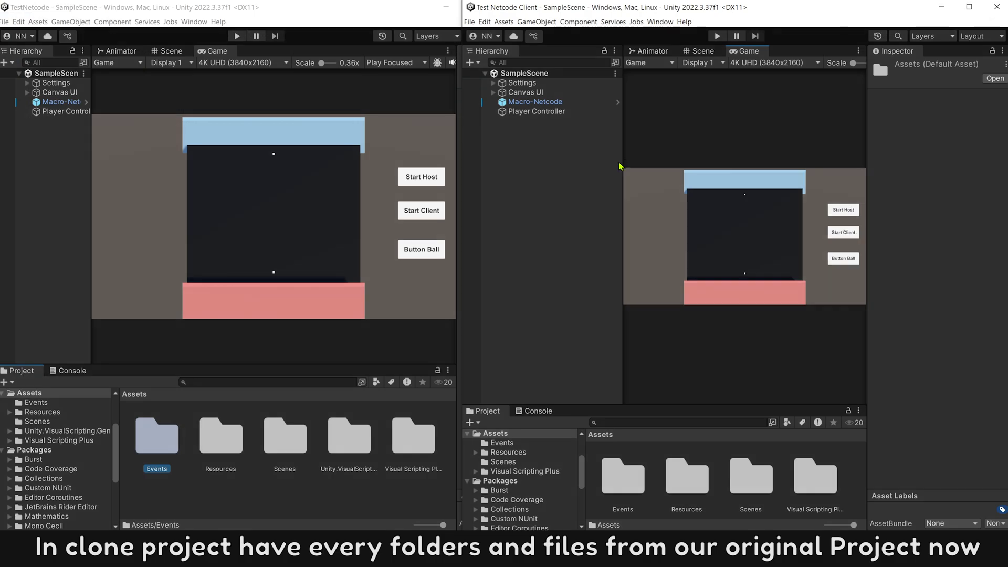
{"action": "left_click", "coordinate": [551, 113]}
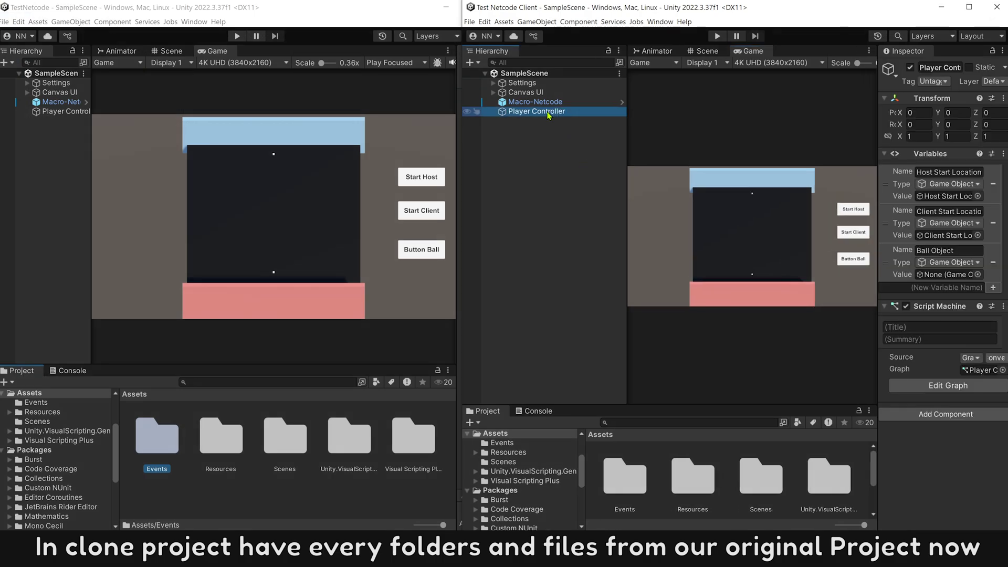
{"action": "left_click_drag", "start_coordinate": [878, 366], "coordinate": [727, 366]}
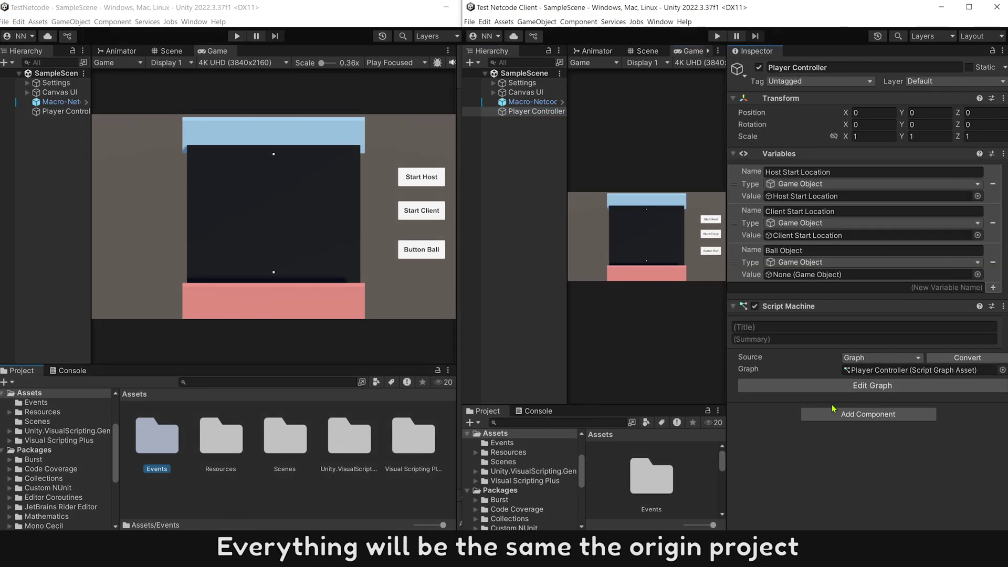
{"action": "left_click", "coordinate": [868, 386]}
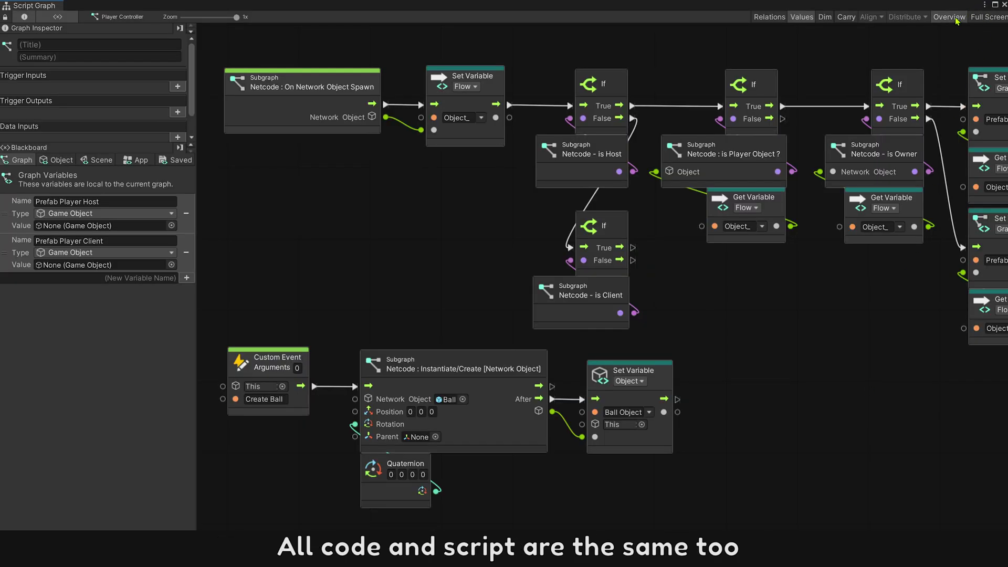
{"action": "left_click", "coordinate": [955, 19]}
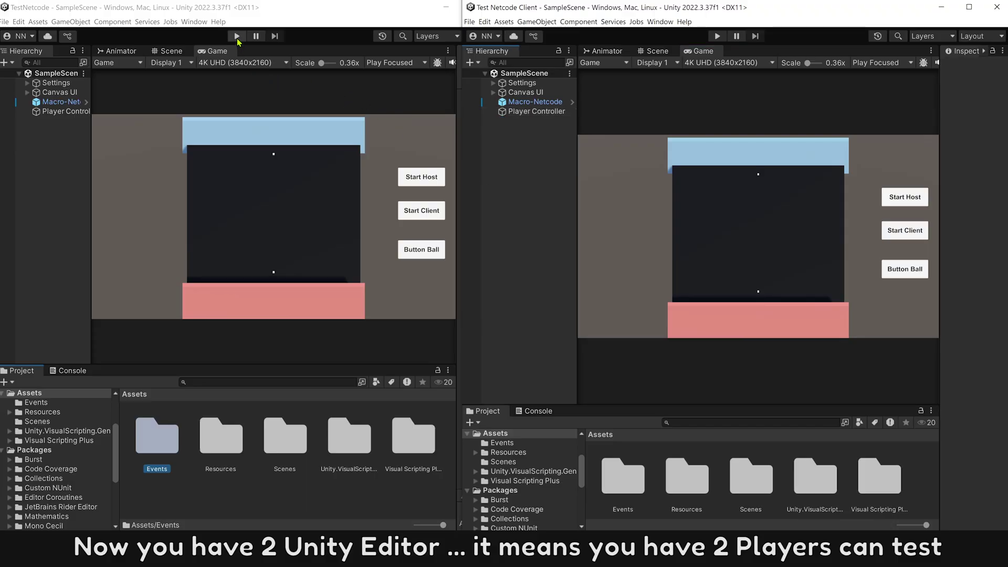
Play both editors, Start Host in the original, and Start Client in the clone.
{"action": "left_click", "coordinate": [237, 36]}
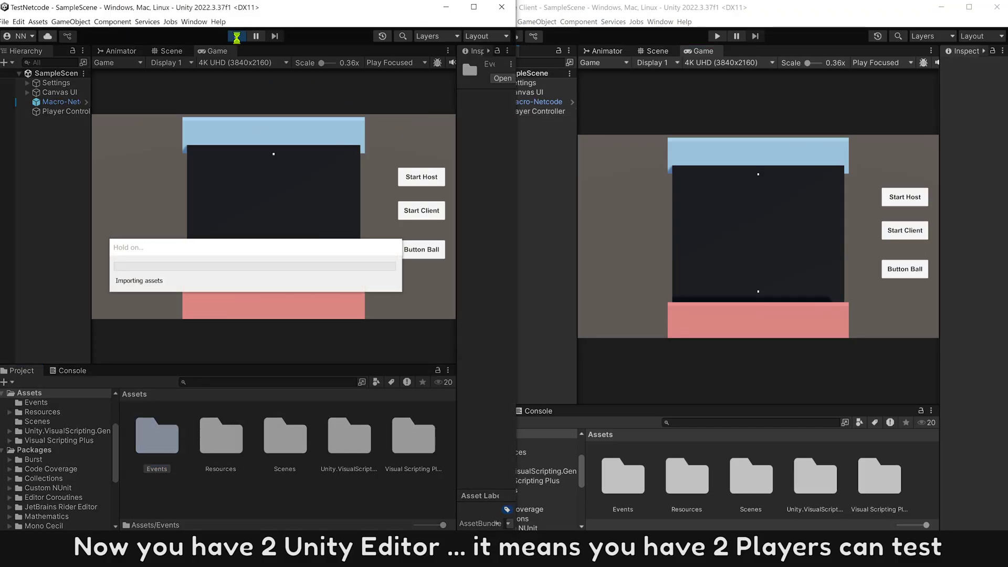
{"action": "left_click", "coordinate": [507, 77]}
{"action": "left_click", "coordinate": [716, 38]}
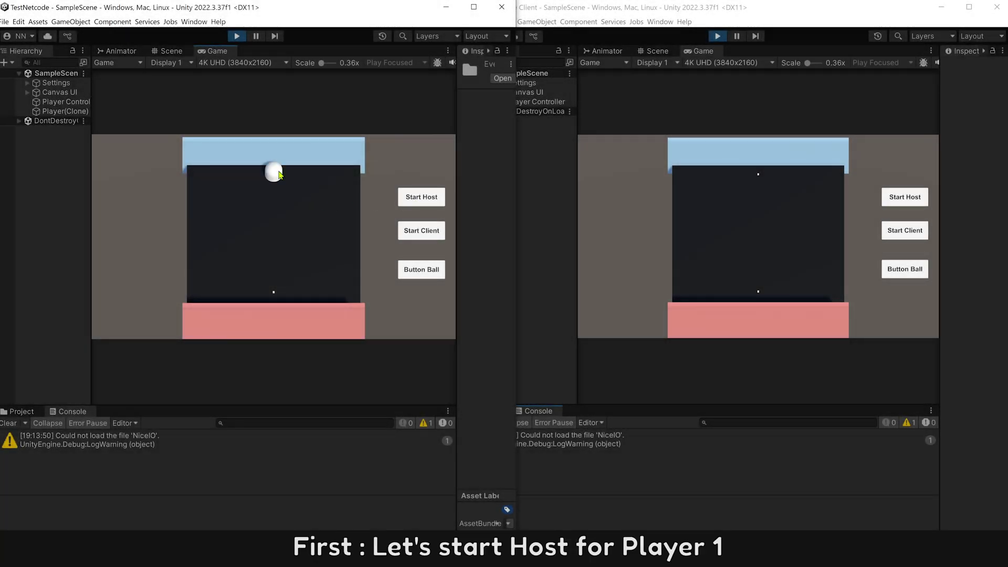
{"action": "left_click", "coordinate": [673, 237]}
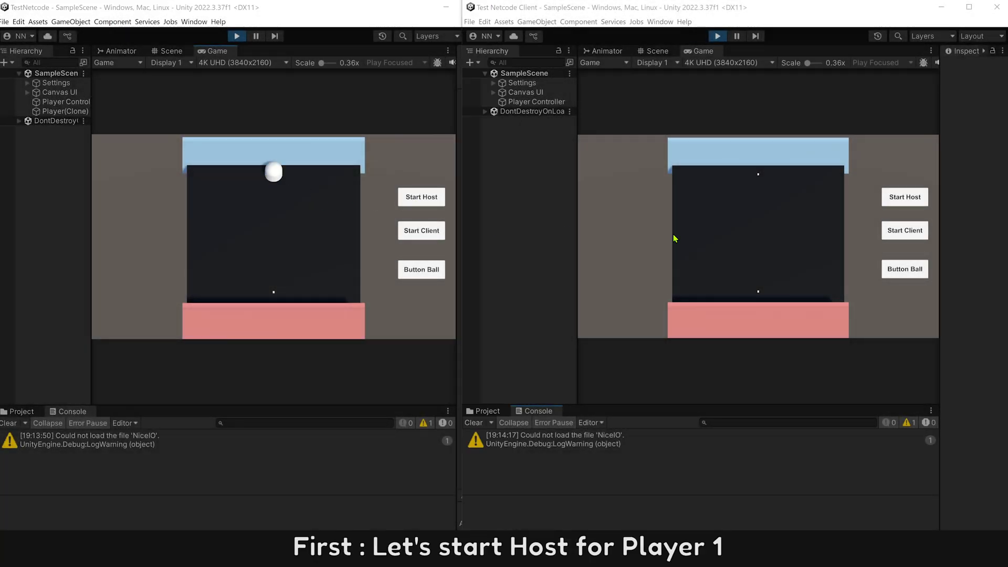
{"action": "left_click", "coordinate": [901, 234]}
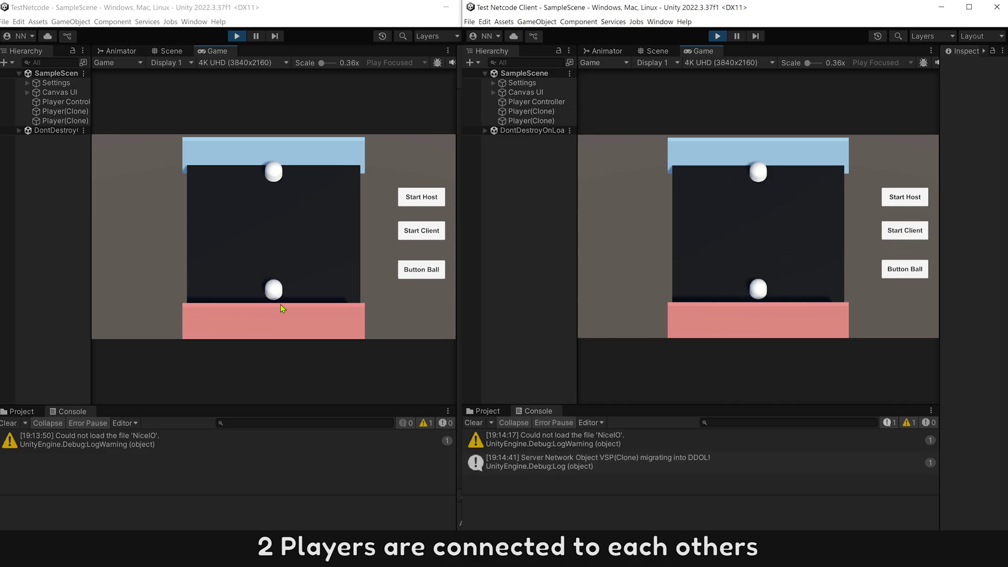
Scrub Position X of both Player(Clone) objects on the host.
{"action": "left_click", "coordinate": [72, 111]}
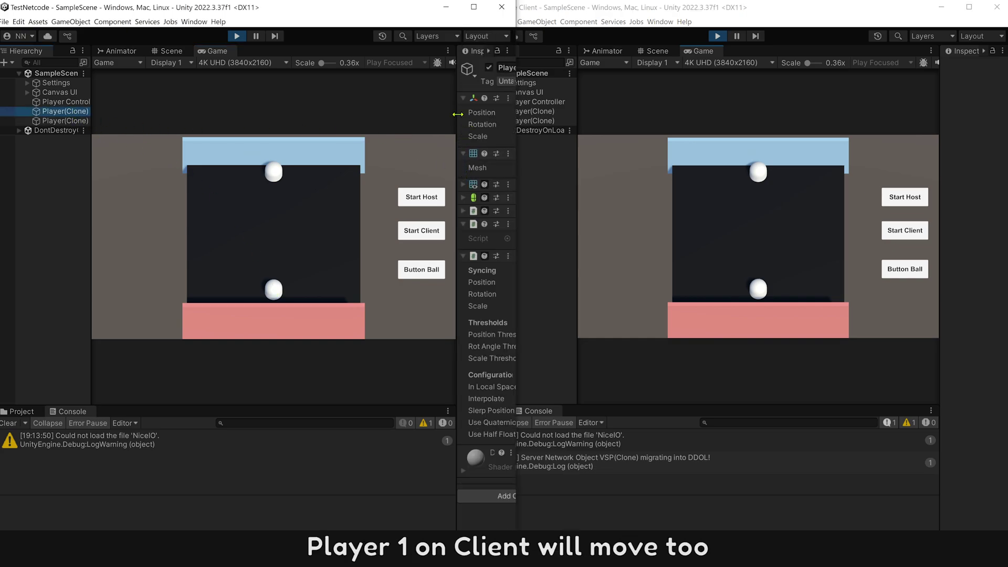
{"action": "left_click_drag", "start_coordinate": [458, 115], "coordinate": [394, 115]}
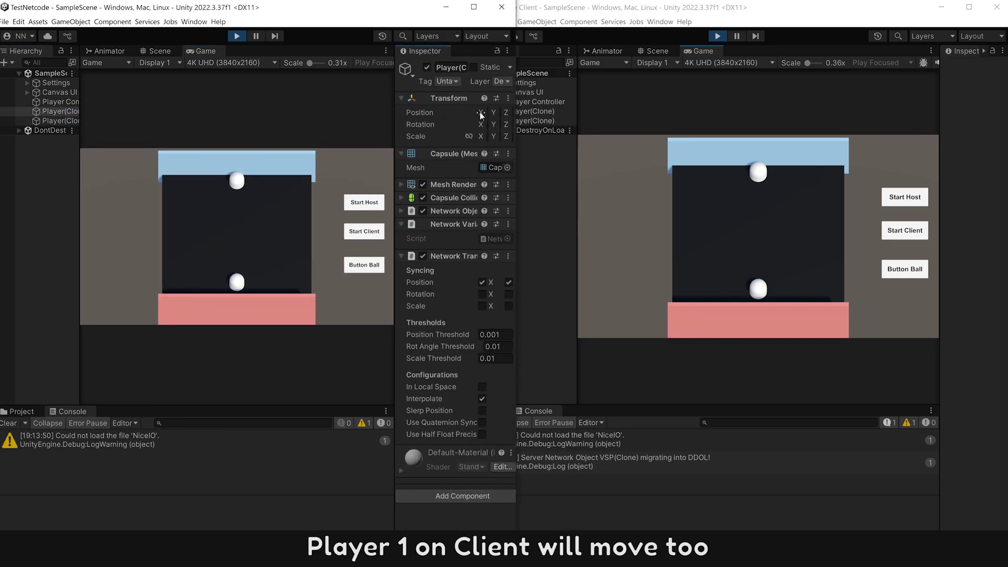
{"action": "mouse_move", "coordinate": [480, 115]}
{"action": "left_mouse_down"}
{"action": "mouse_move", "coordinate": [505, 114]}
{"action": "mouse_move", "coordinate": [430, 115]}
{"action": "left_mouse_up"}
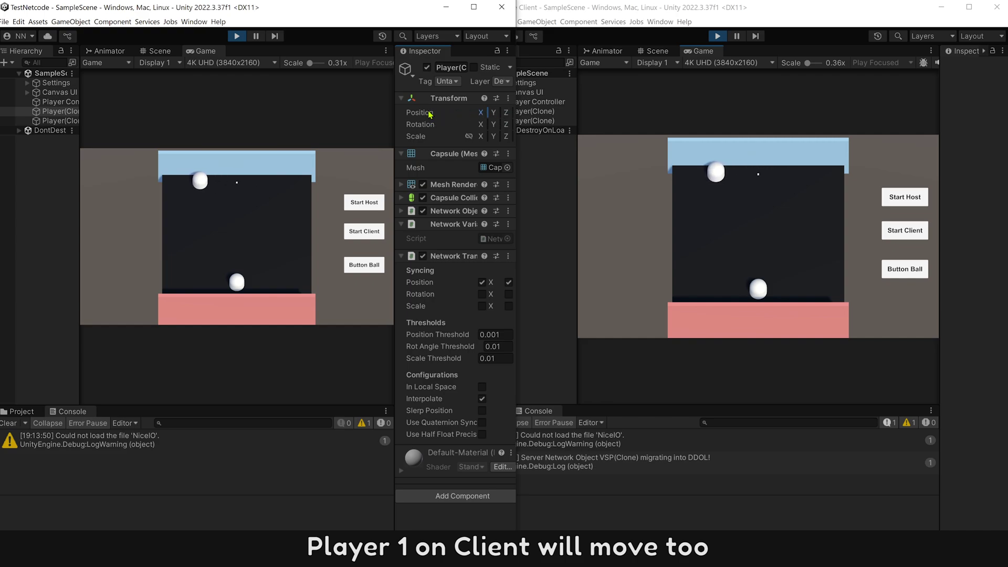
{"action": "left_click", "coordinate": [60, 121]}
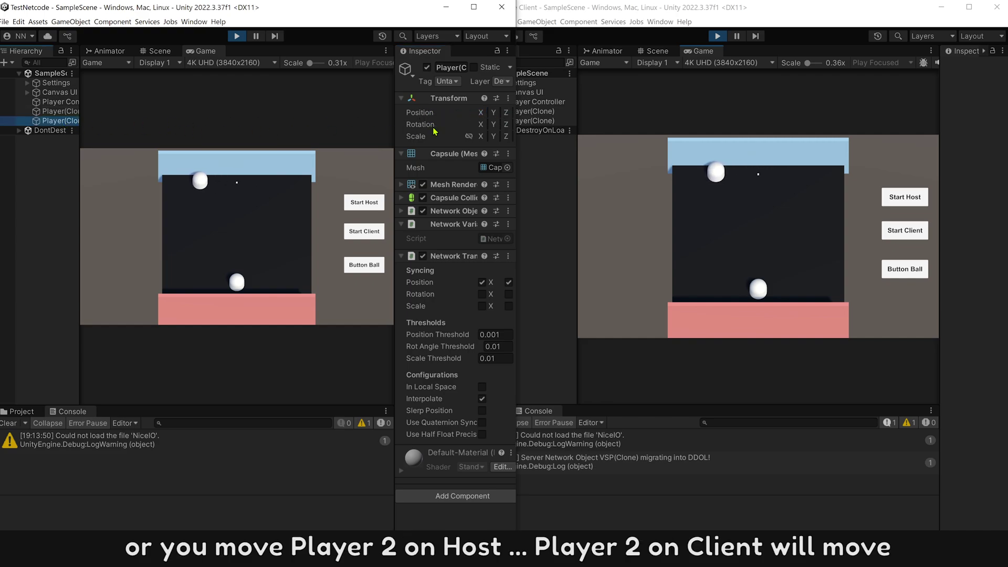
{"action": "left_click_drag", "start_coordinate": [480, 114], "coordinate": [443, 120]}
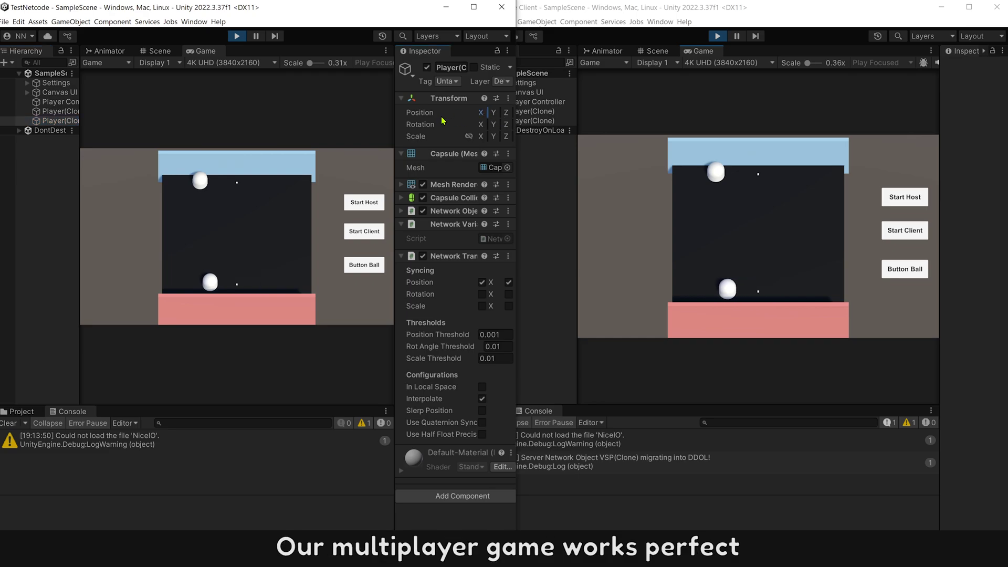
Spawn a ball with Button Ball and scrub the Ball(Clone) Position X.
{"action": "left_click", "coordinate": [362, 268]}
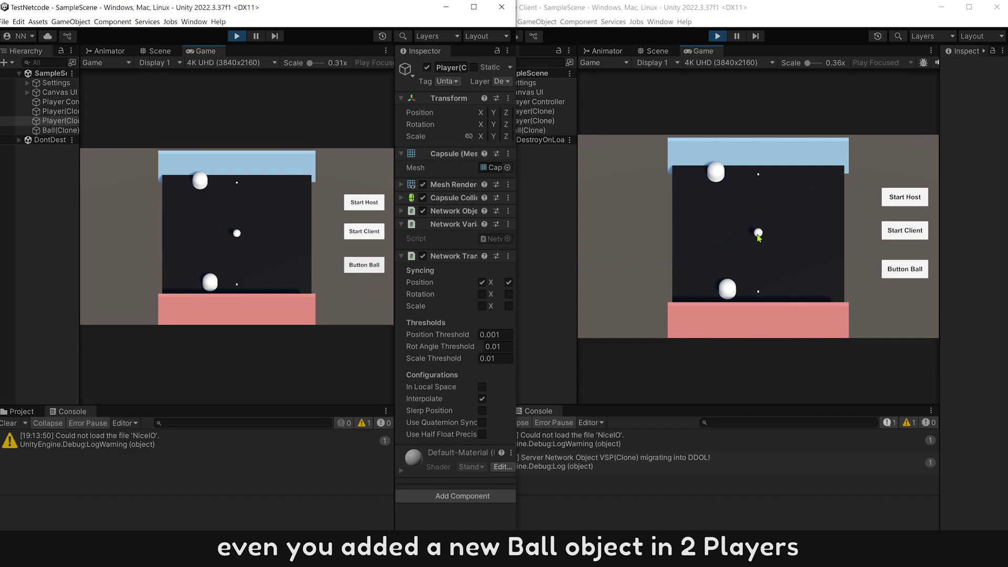
{"action": "left_click", "coordinate": [61, 130]}
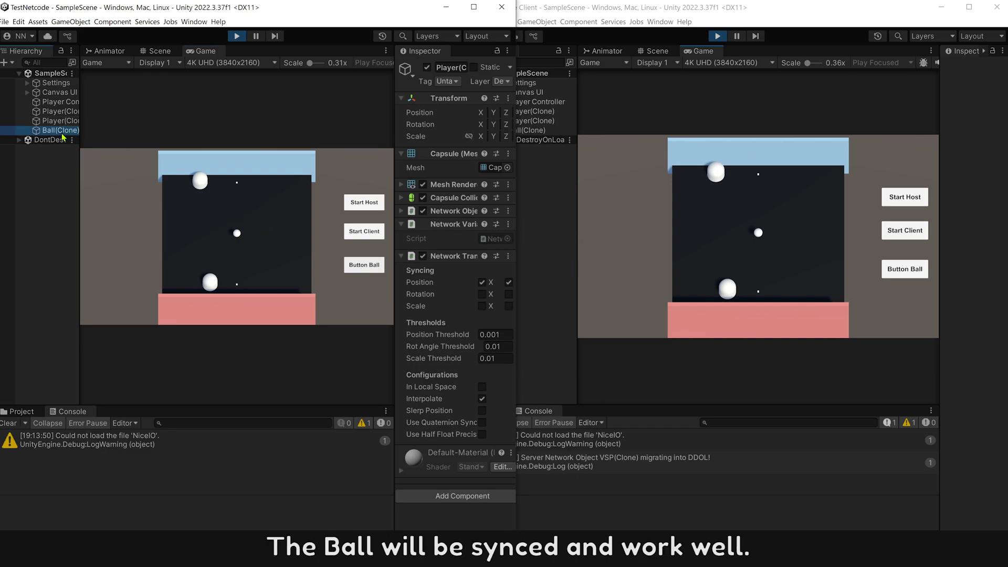
{"action": "left_click_drag", "start_coordinate": [482, 115], "coordinate": [504, 117]}
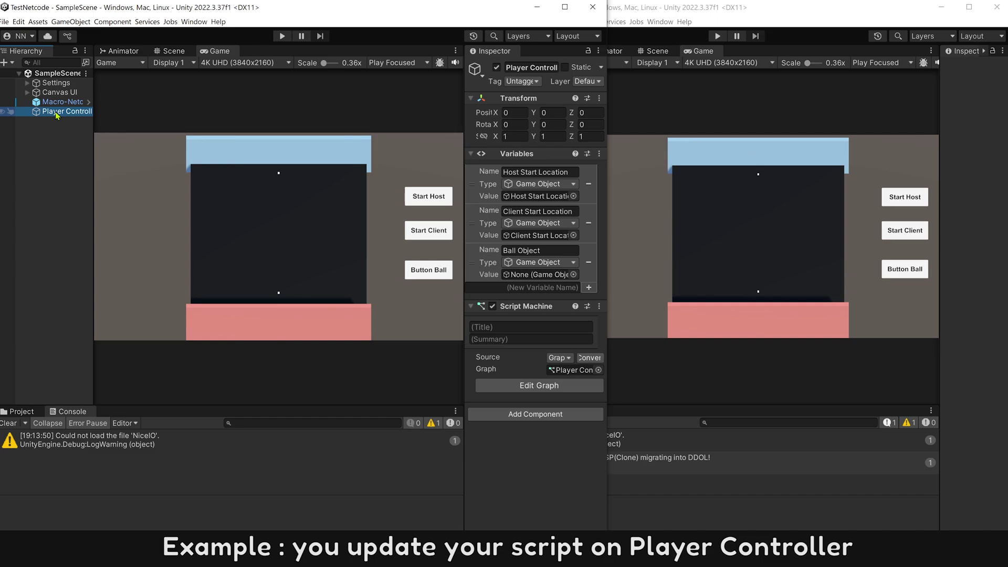
Add a Debug Log node after Netcode: Start Host, fed a String message node.
{"action": "left_click", "coordinate": [519, 391]}
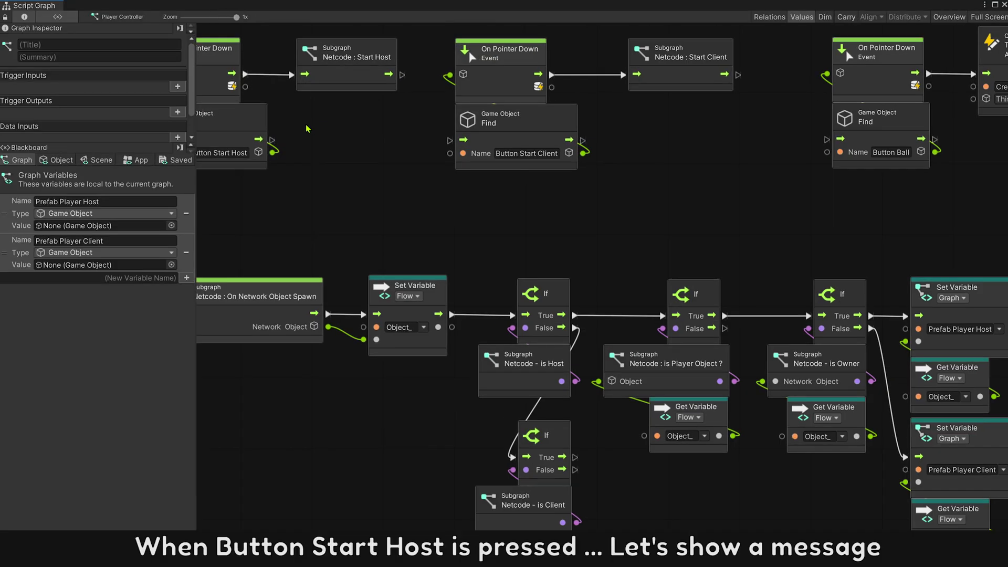
{"action": "scroll", "coordinate": [418, 218], "scroll_direction": "up", "scroll_amount": 3}
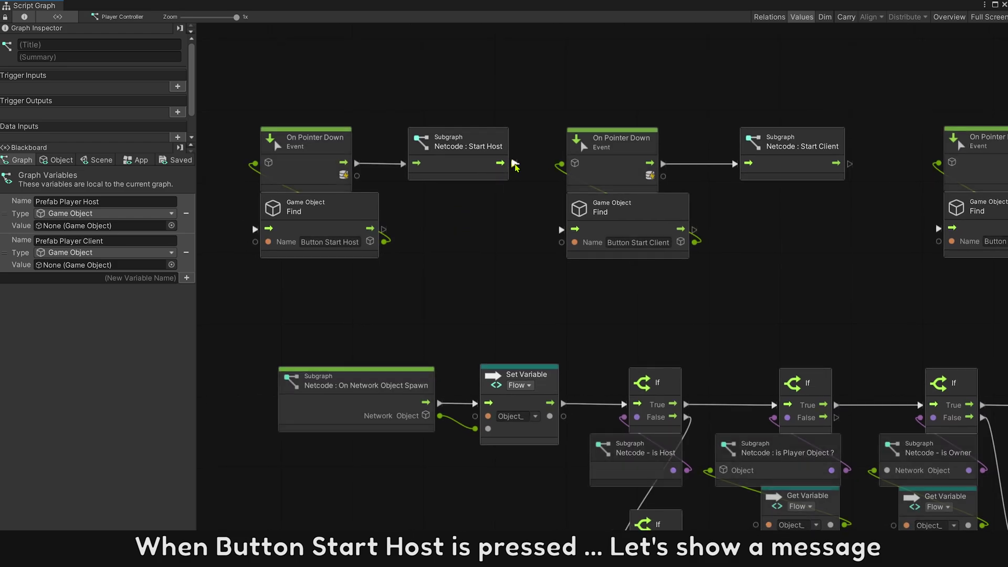
{"action": "left_click_drag", "start_coordinate": [512, 164], "coordinate": [442, 227]}
{"action": "type", "text": "debug log"}
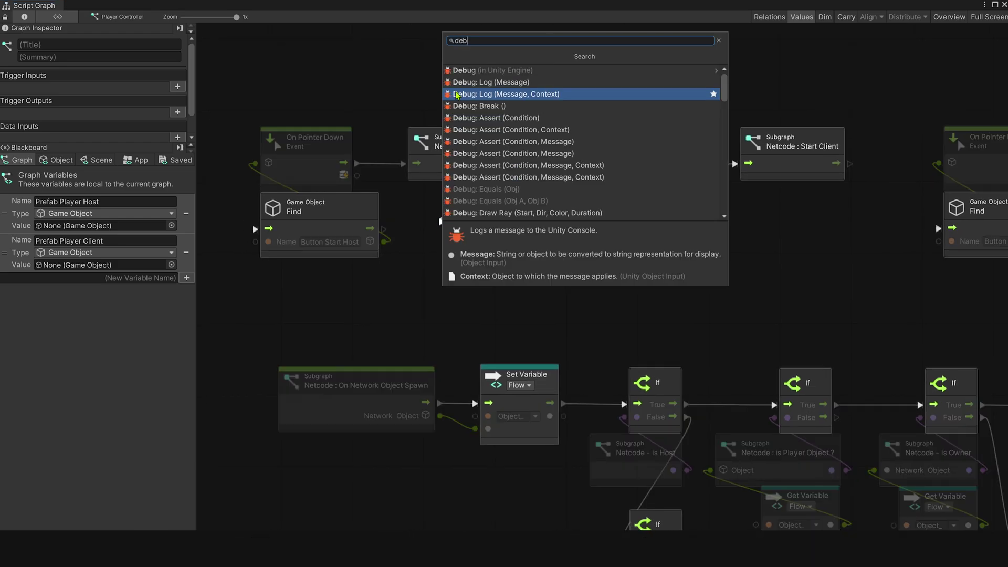
{"action": "key", "text": "Return"}
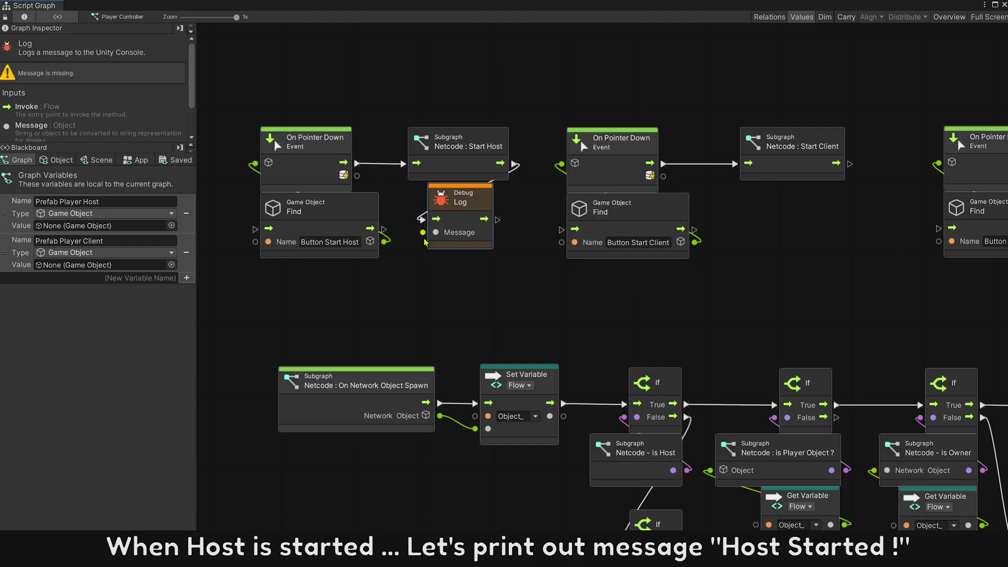
{"action": "left_click_drag", "start_coordinate": [445, 234], "coordinate": [432, 298]}
{"action": "left_click", "coordinate": [454, 175]}
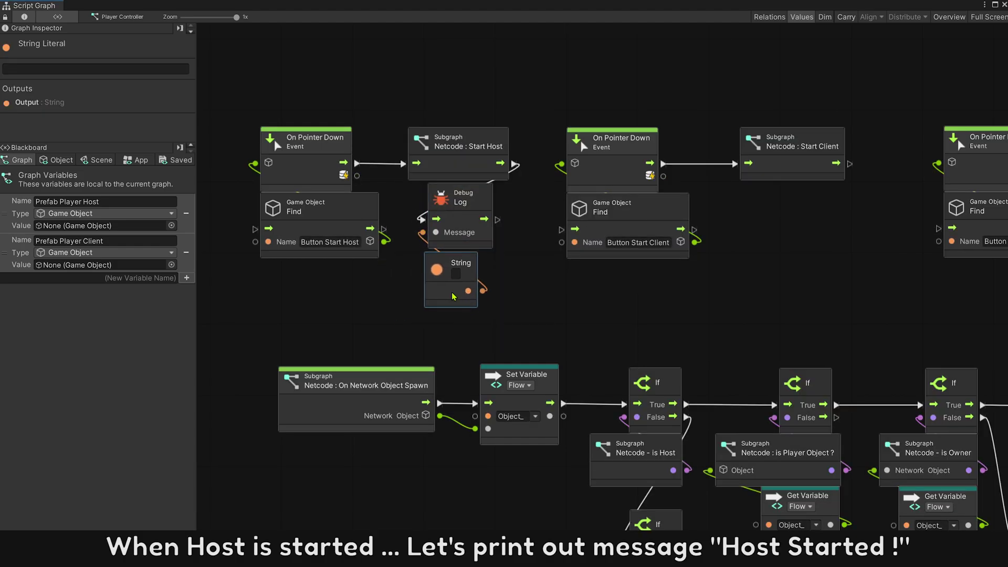
{"action": "type", "text": "Host"}
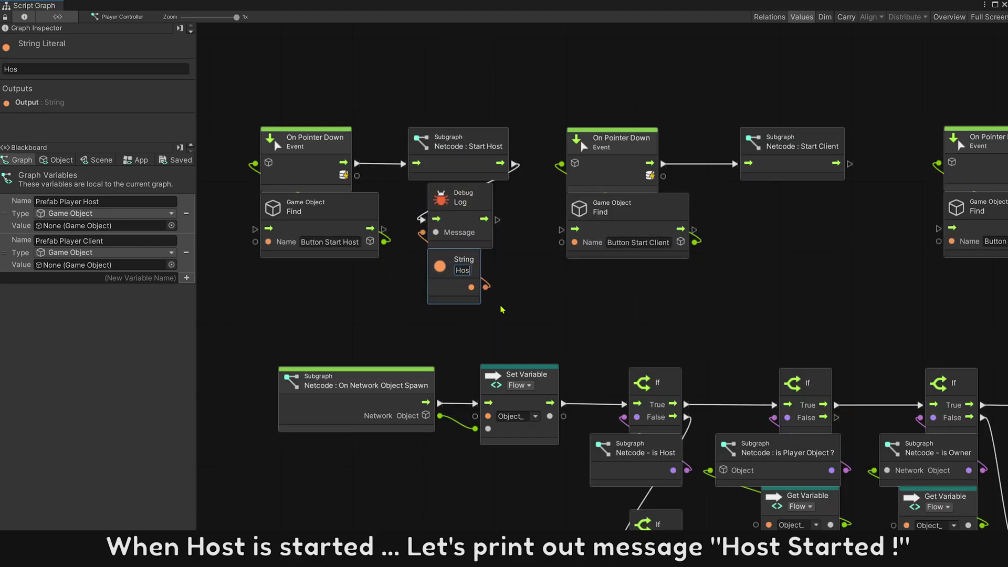
{"action": "type", "text": " started !"}
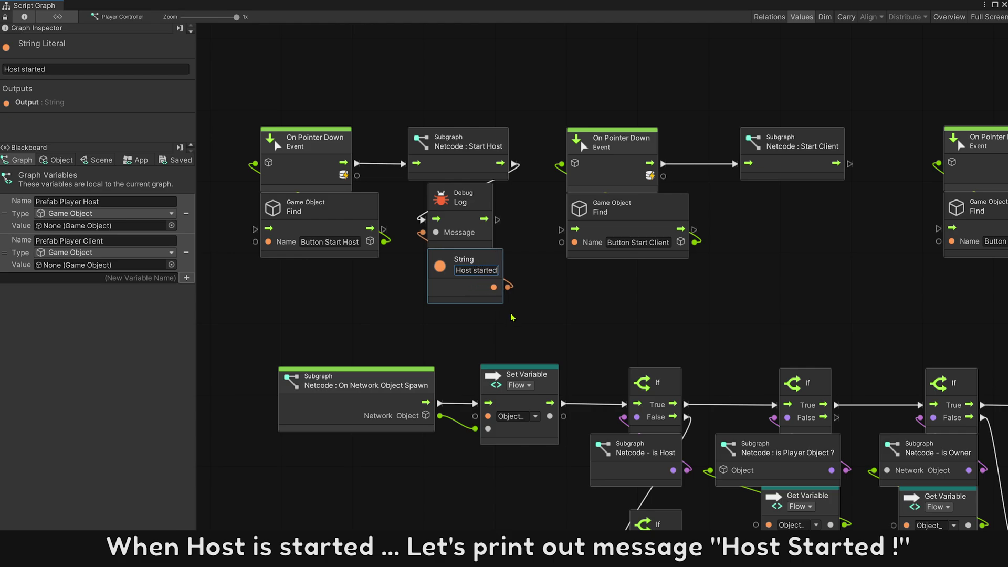
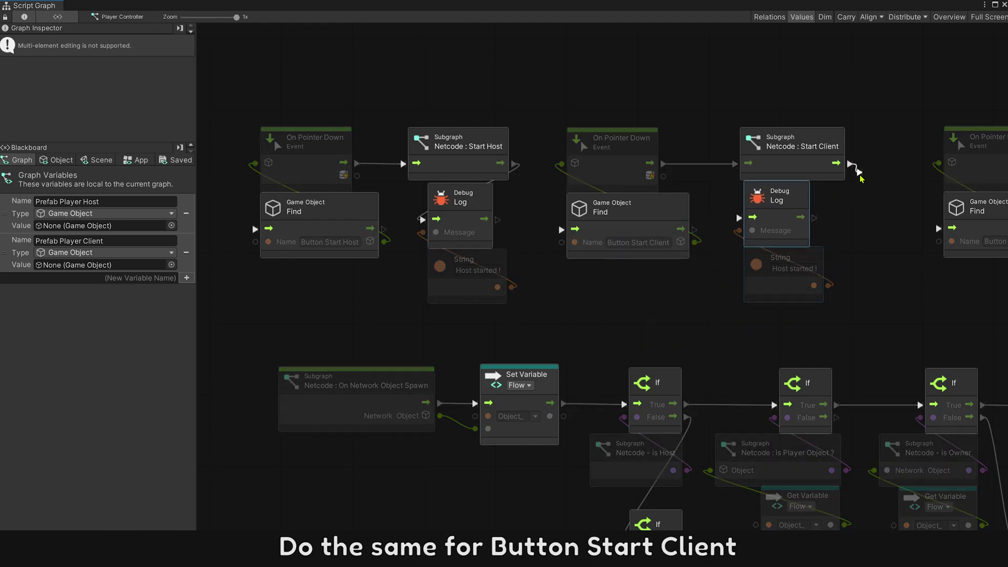
Wire Netcode: Start Client to the Debug Log and change its message to 'Client started !'.
{"action": "left_click_drag", "start_coordinate": [850, 164], "coordinate": [738, 217]}
{"action": "left_click_drag", "start_coordinate": [790, 271], "coordinate": [766, 273]}
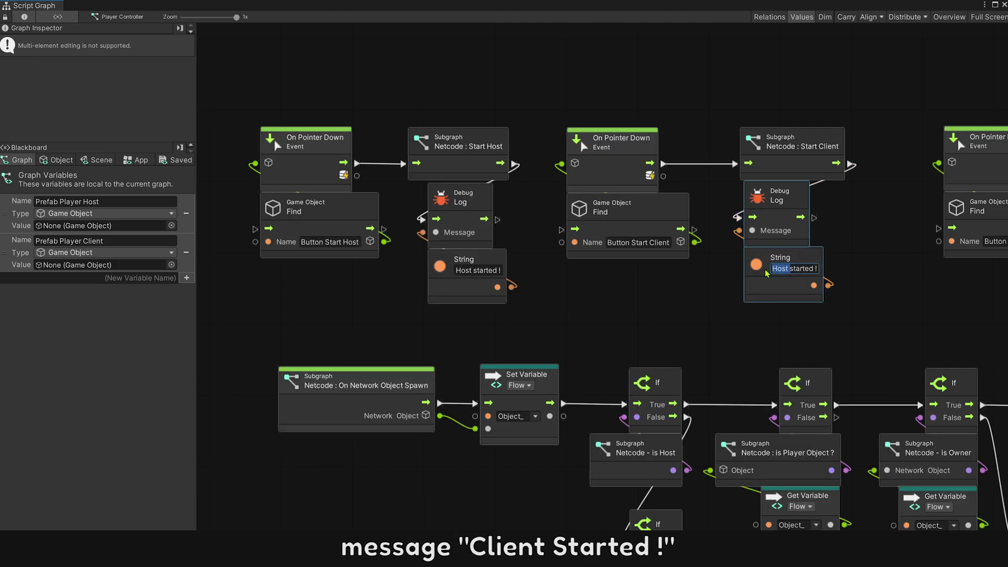
{"action": "type", "text": "Client"}
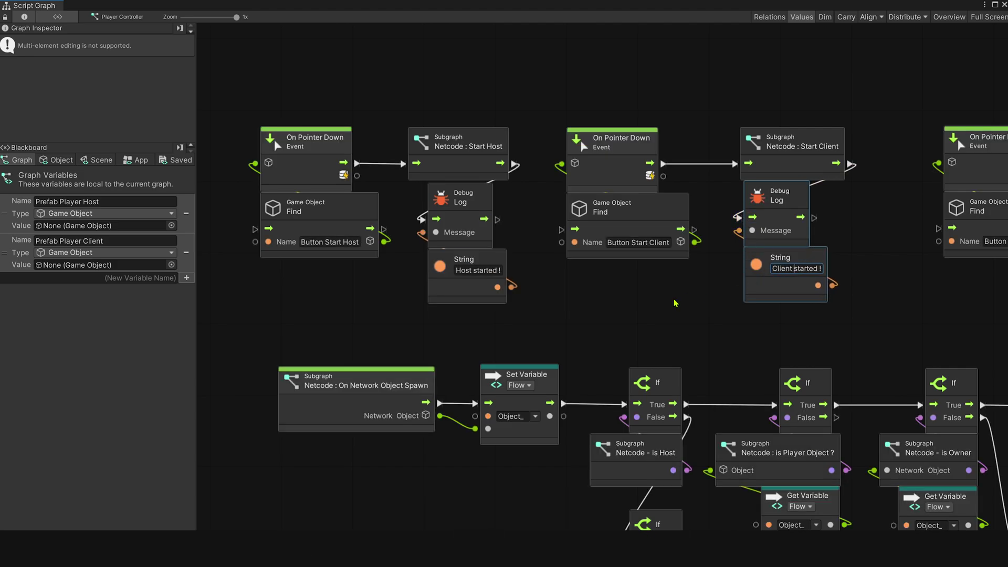
{"action": "left_click", "coordinate": [674, 303]}
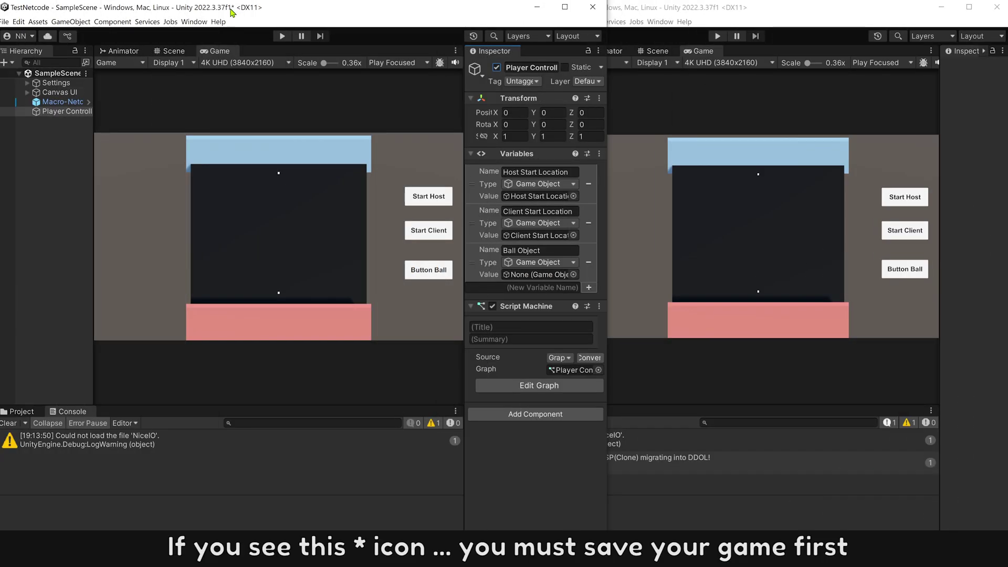
Save the scene and browse the Events folder containing the Player Controller graph.
{"action": "left_click", "coordinate": [4, 21]}
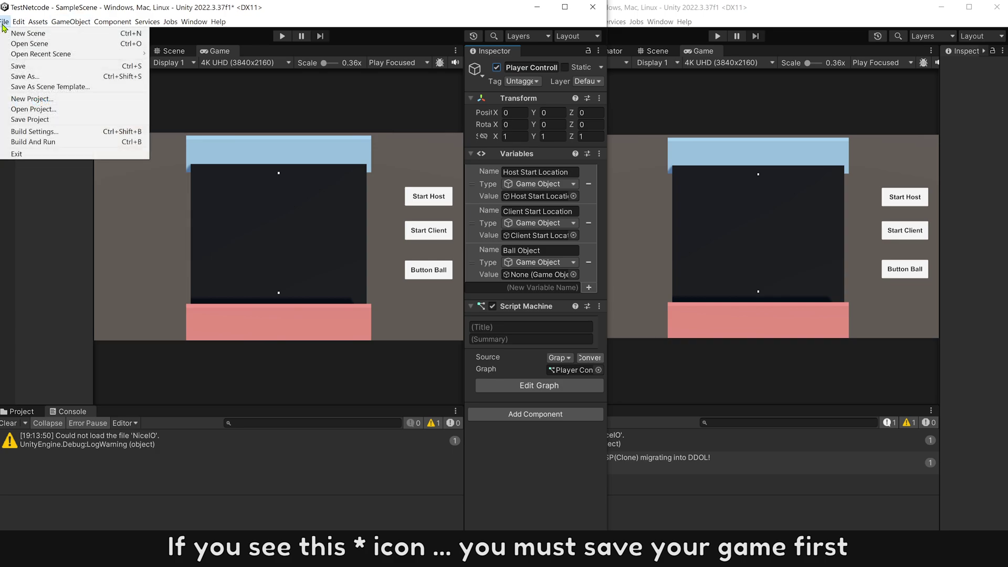
{"action": "left_click", "coordinate": [16, 68]}
{"action": "left_click", "coordinate": [14, 413]}
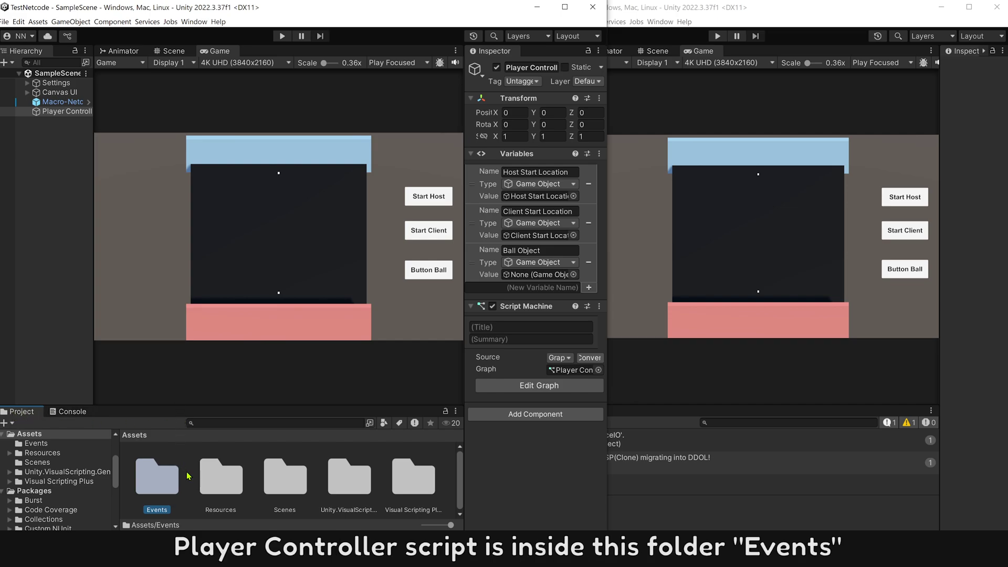
{"action": "left_click", "coordinate": [158, 477]}
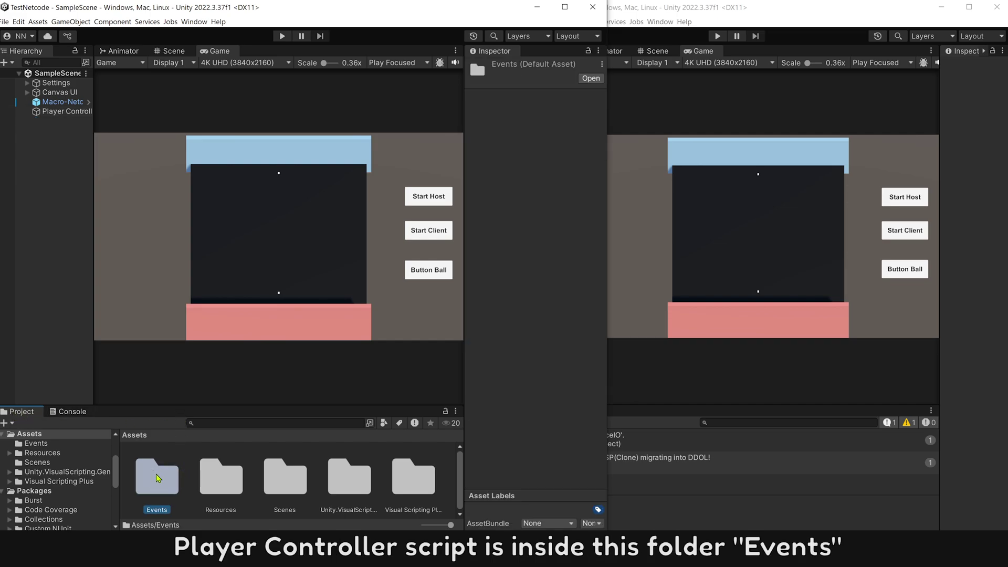
{"action": "double_click", "coordinate": [157, 478]}
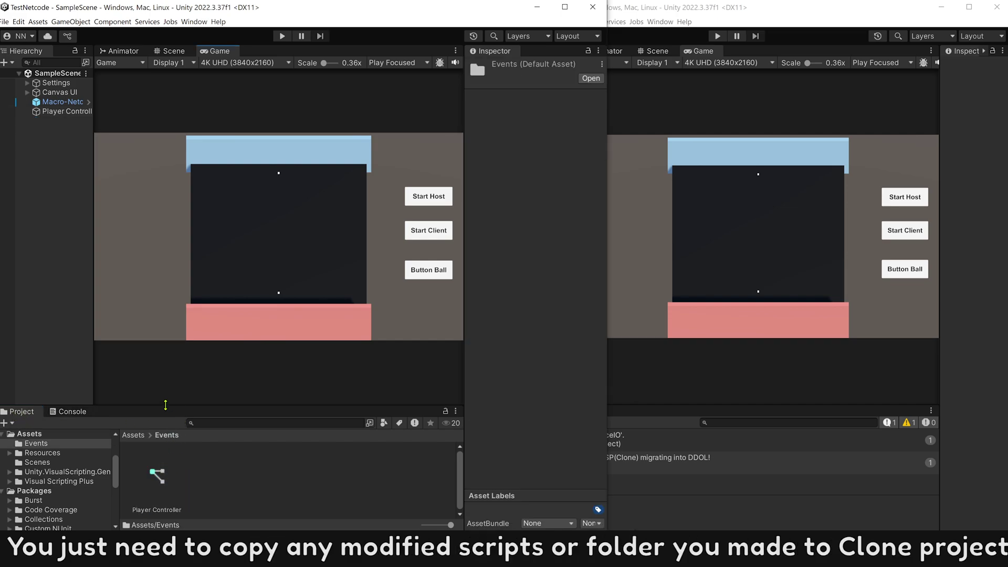
{"action": "left_click", "coordinate": [153, 476]}
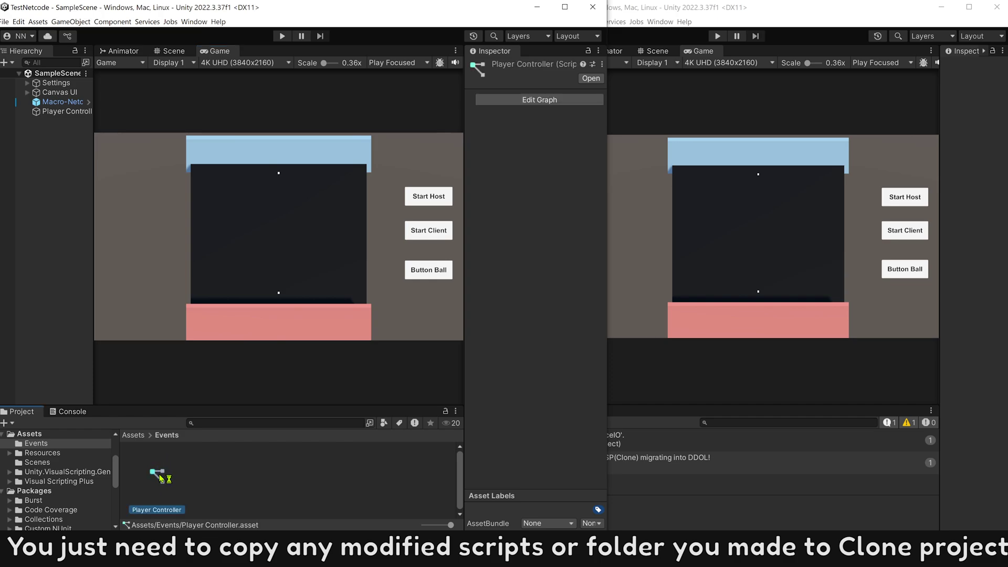
{"action": "left_click", "coordinate": [140, 437]}
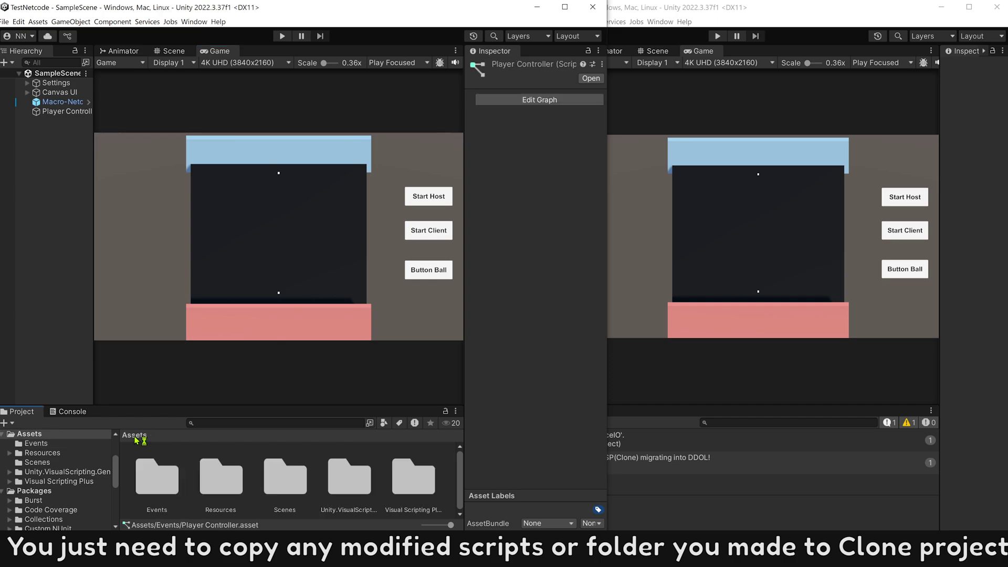
{"action": "left_click", "coordinate": [160, 473]}
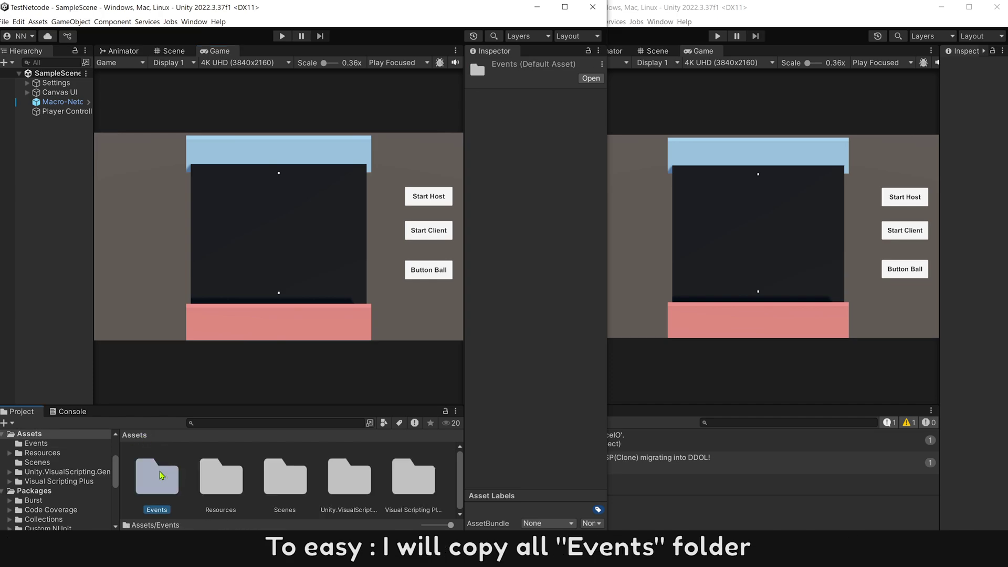
Reveal the original Events folder in File Explorer and copy it.
{"action": "right_click", "coordinate": [162, 475]}
{"action": "left_click", "coordinate": [198, 235]}
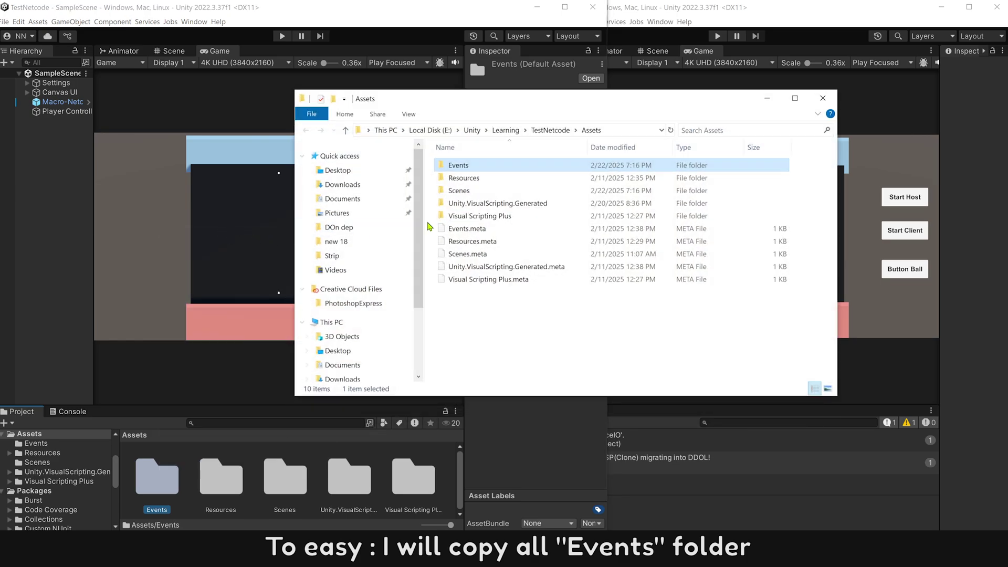
{"action": "right_click", "coordinate": [494, 167]}
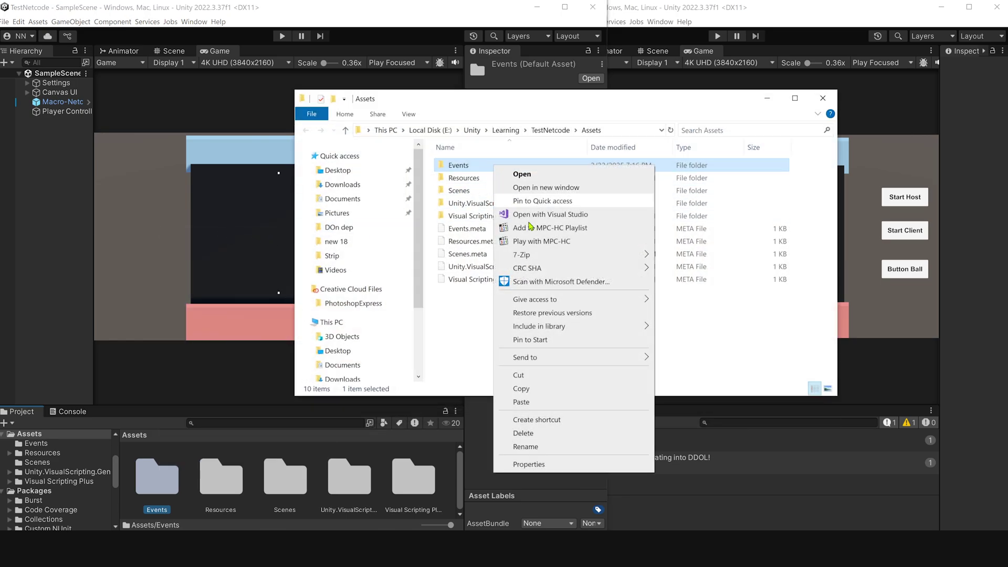
{"action": "left_click", "coordinate": [547, 389]}
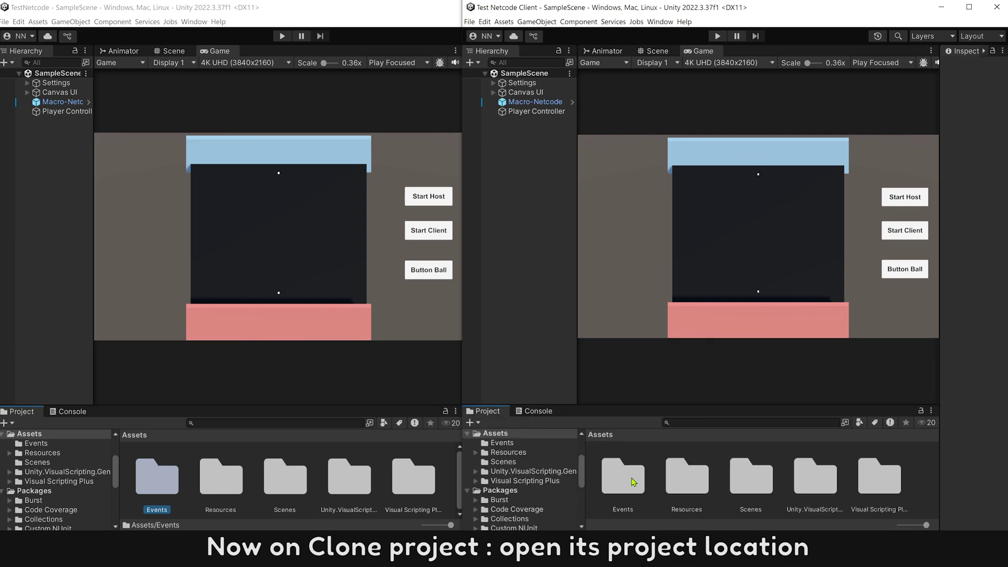
Reveal the clone project's Events folder in File Explorer to reach its Assets.
{"action": "left_click", "coordinate": [631, 482]}
{"action": "right_click", "coordinate": [628, 482]}
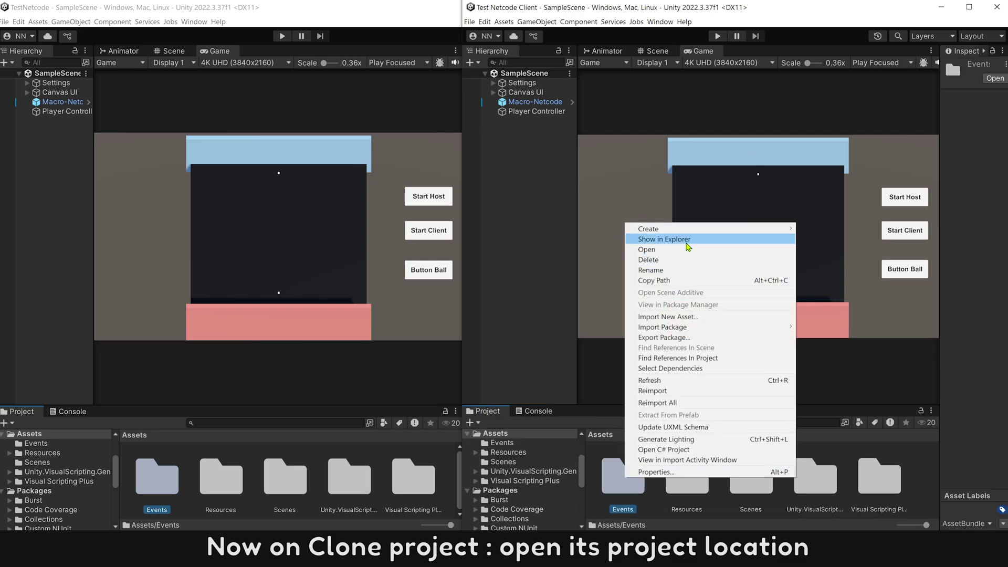
{"action": "left_click", "coordinate": [688, 240]}
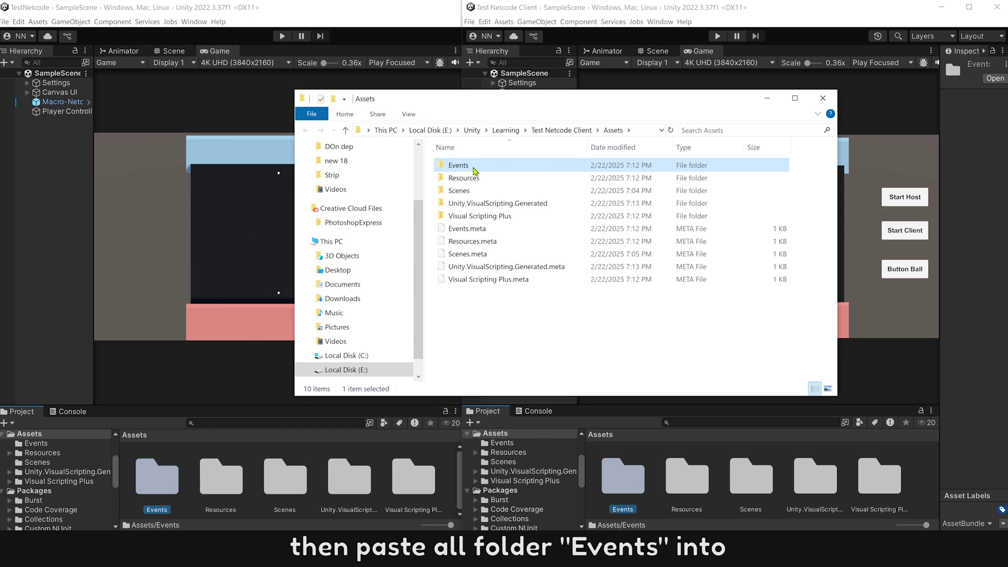
Paste the copied Events folder into the clone's Assets, replacing the existing files.
{"action": "left_click", "coordinate": [450, 315]}
{"action": "right_click", "coordinate": [506, 309]}
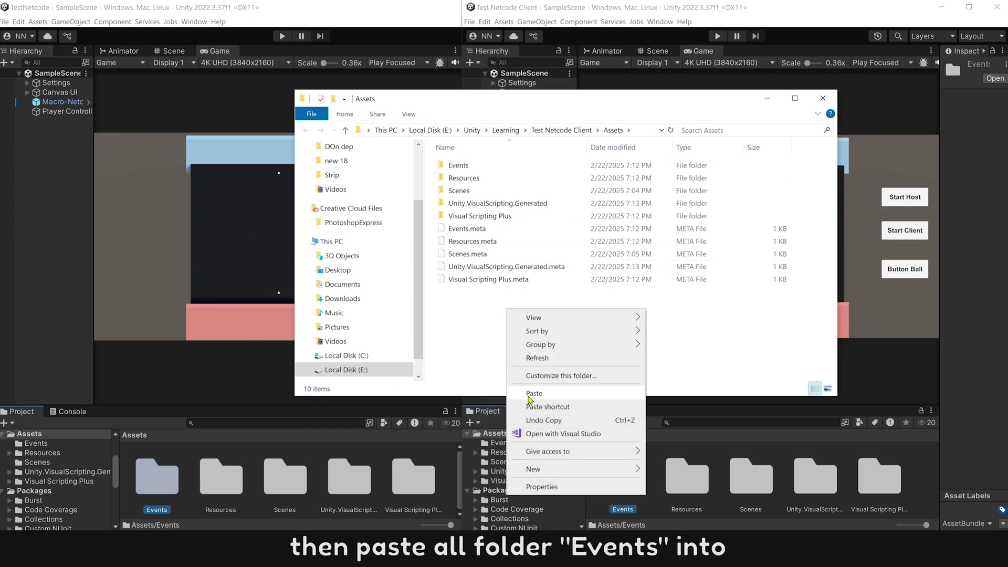
{"action": "left_click", "coordinate": [533, 394]}
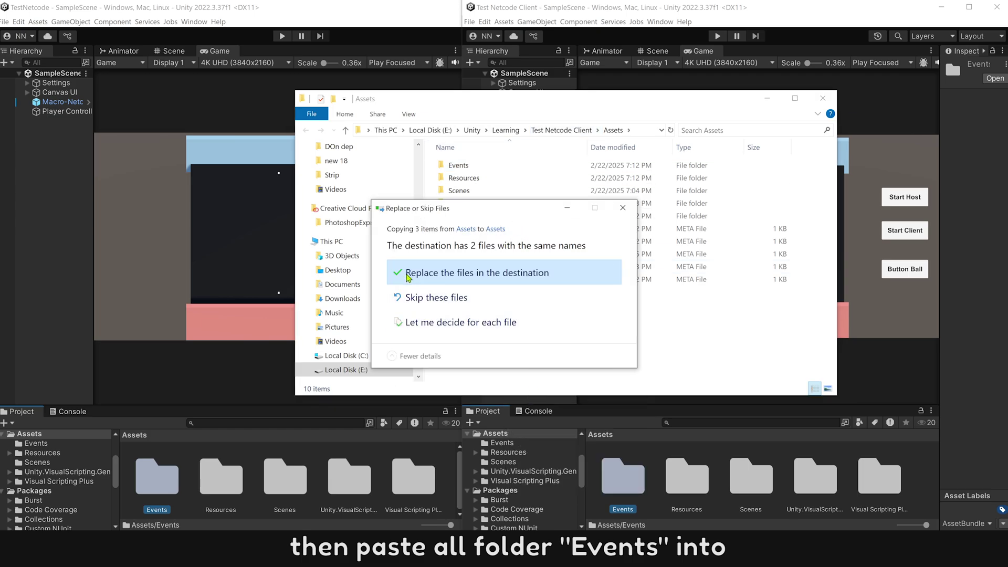
{"action": "left_click", "coordinate": [495, 278]}
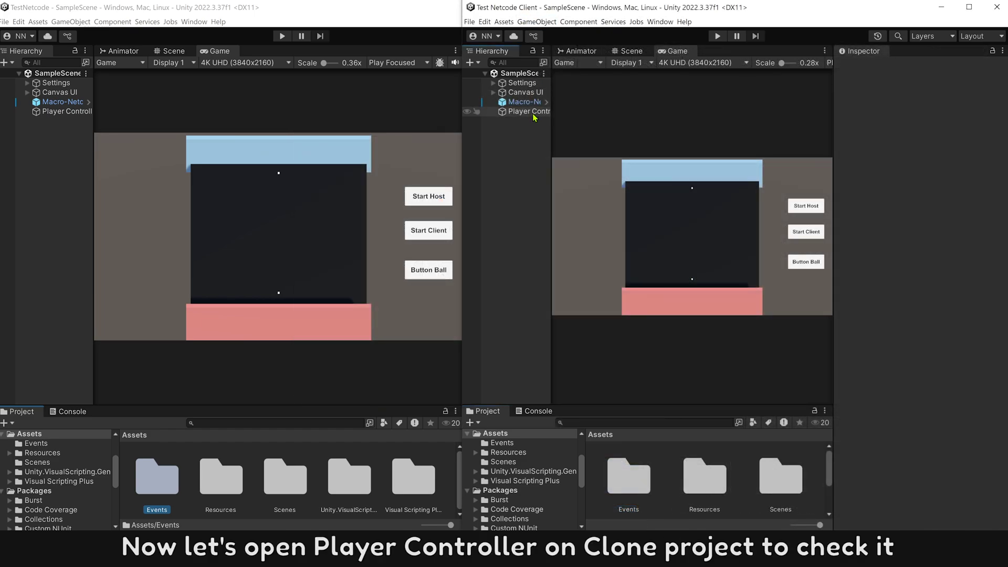
{"action": "left_click", "coordinate": [527, 111]}
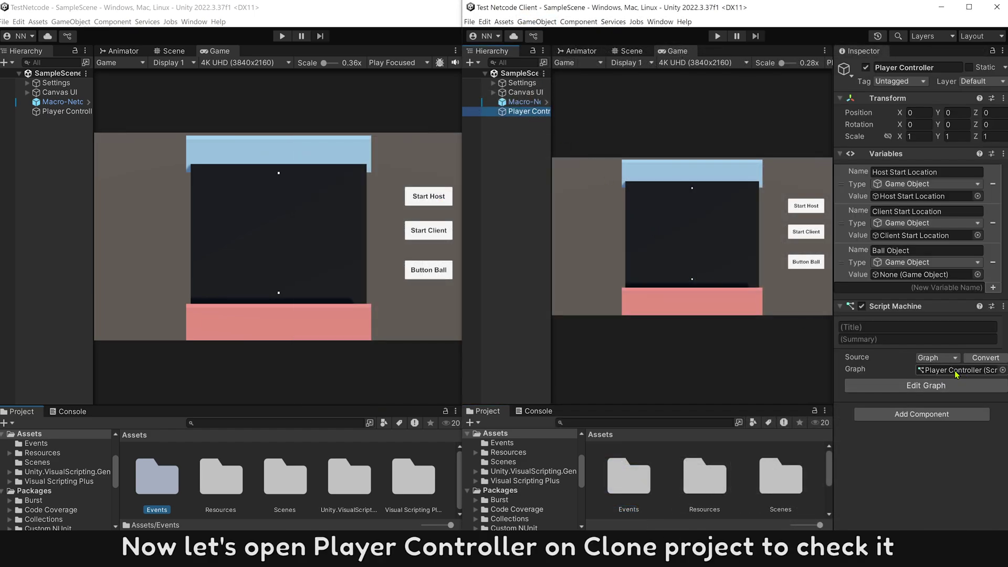
{"action": "left_click", "coordinate": [941, 386]}
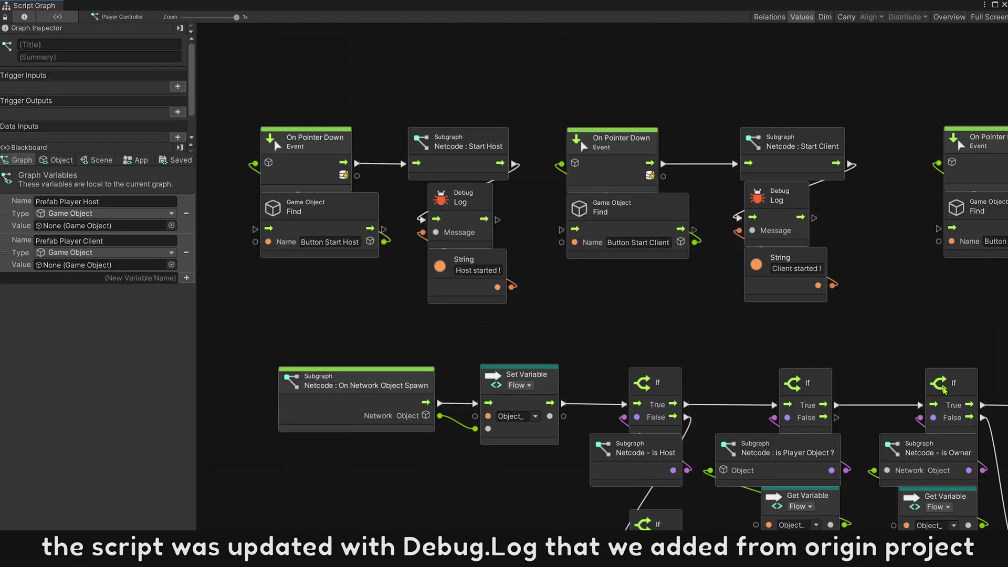
{"action": "left_click_drag", "start_coordinate": [524, 319], "coordinate": [406, 126]}
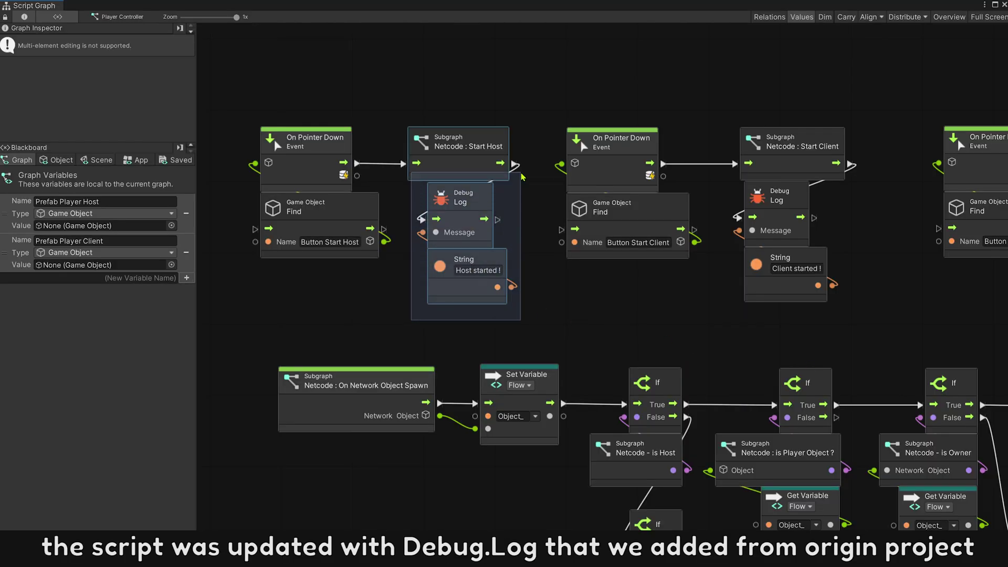
{"action": "left_click_drag", "start_coordinate": [716, 329], "coordinate": [867, 173]}
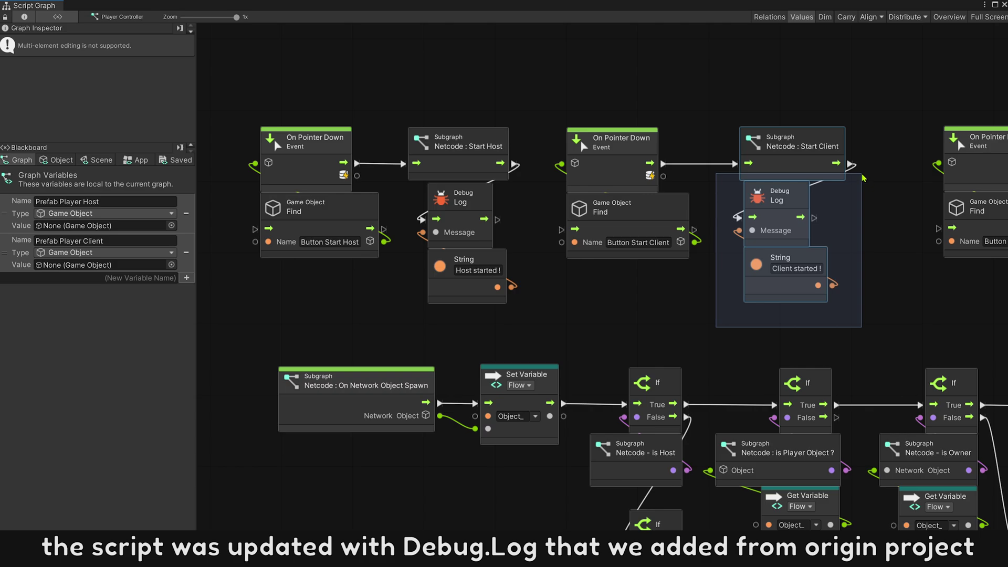
{"action": "left_click", "coordinate": [870, 227]}
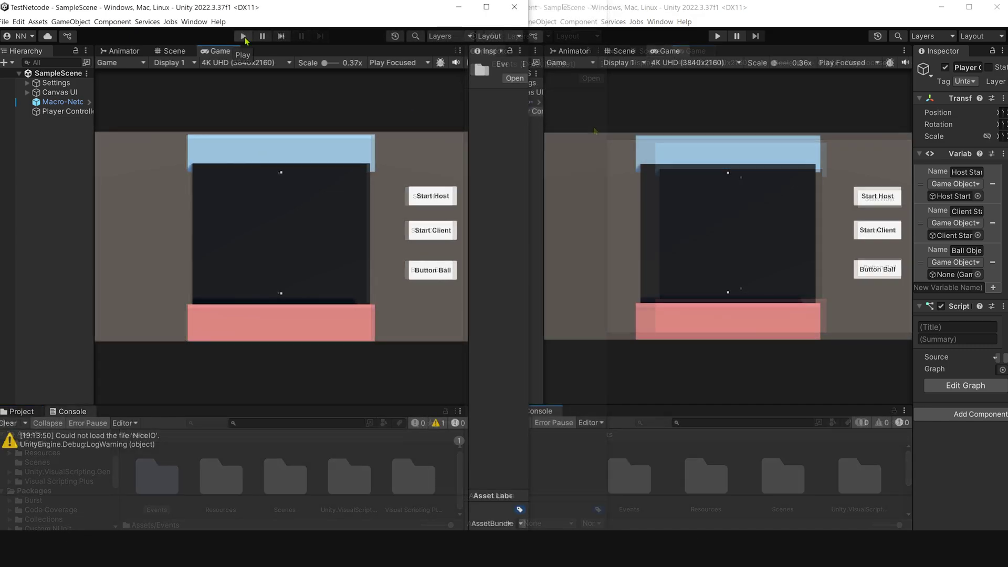
Enter Play mode in both editors, start the host, and check the 'Host started !' log.
{"action": "left_click", "coordinate": [243, 37]}
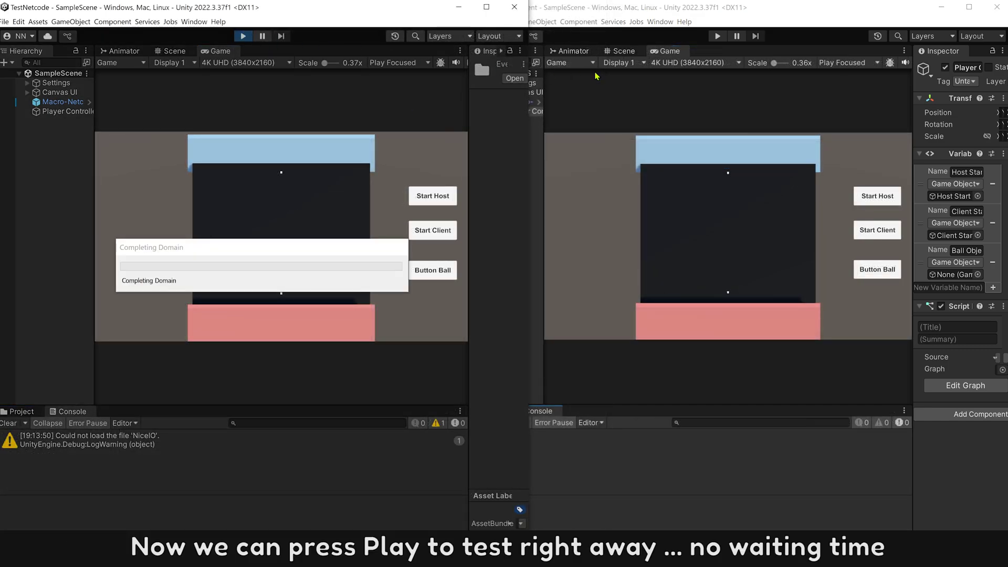
{"action": "left_click", "coordinate": [719, 36]}
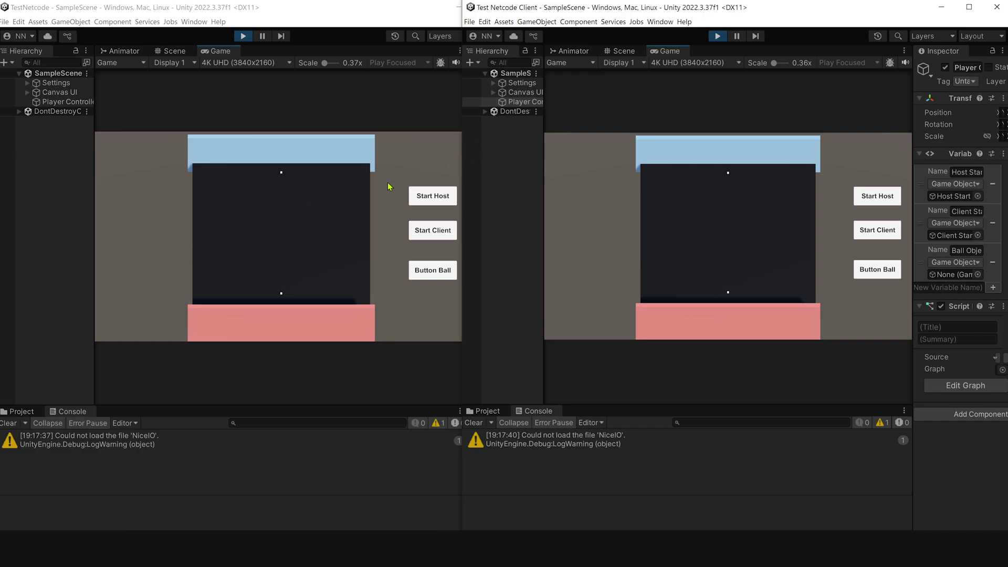
{"action": "left_click", "coordinate": [390, 146]}
{"action": "left_click", "coordinate": [435, 204]}
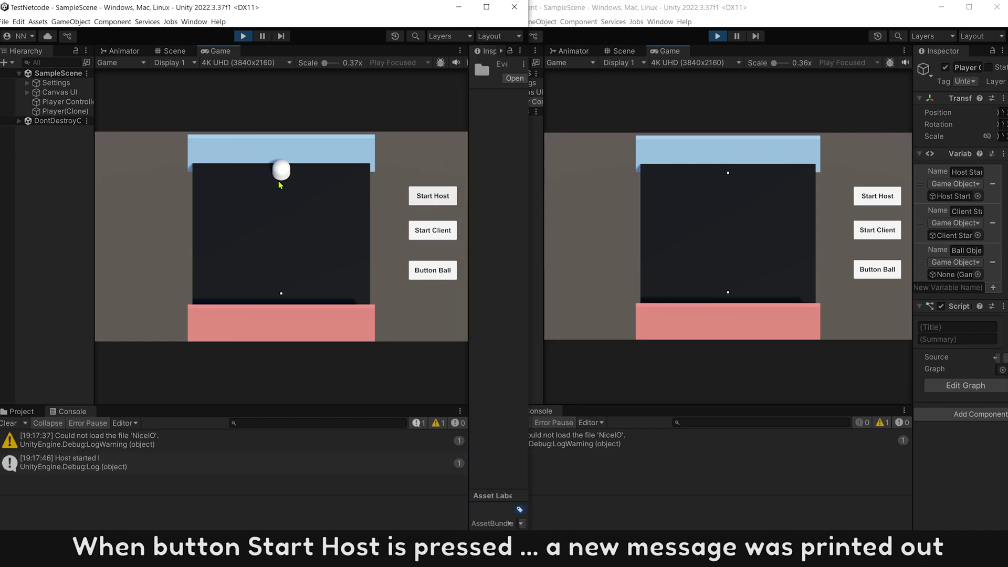
{"action": "left_click", "coordinate": [98, 470]}
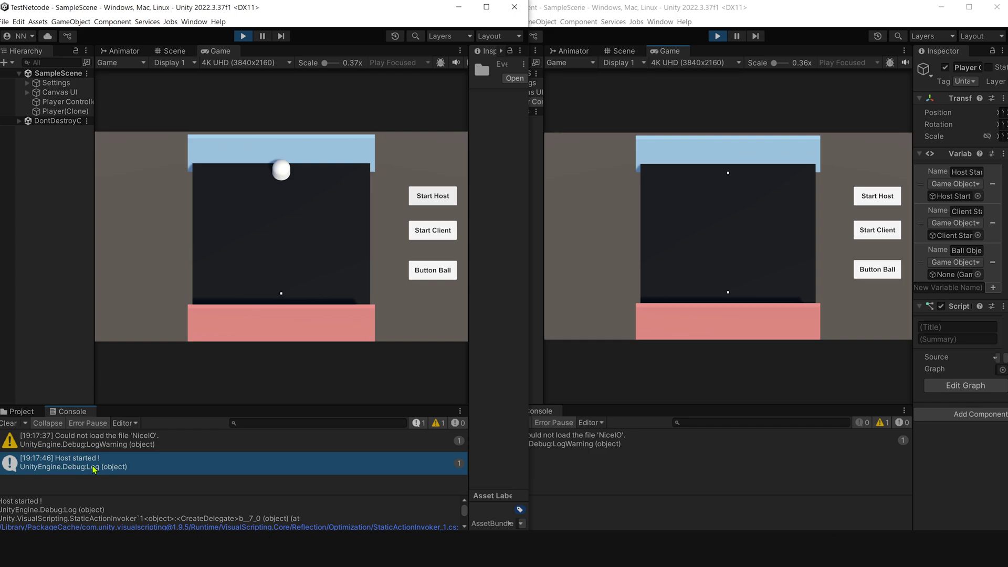
Start the client in the clone and check its 'Client started !' log.
{"action": "left_click", "coordinate": [781, 269]}
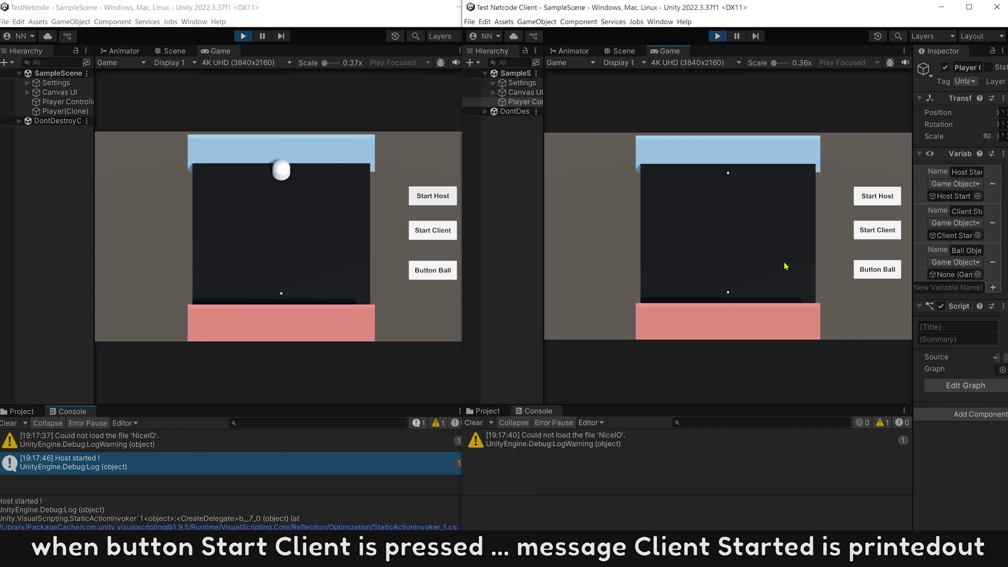
{"action": "left_click", "coordinate": [875, 233]}
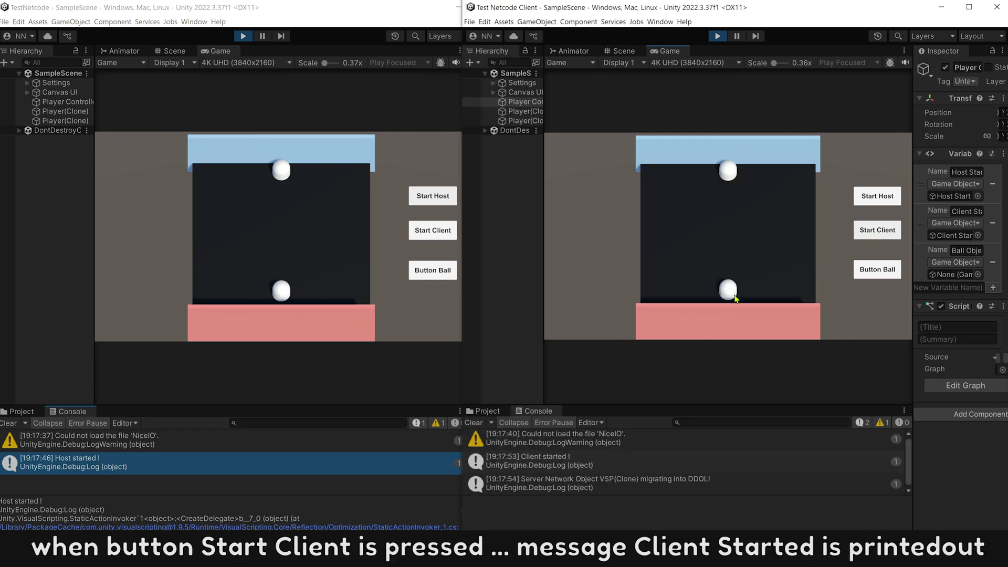
{"action": "left_click", "coordinate": [571, 468]}
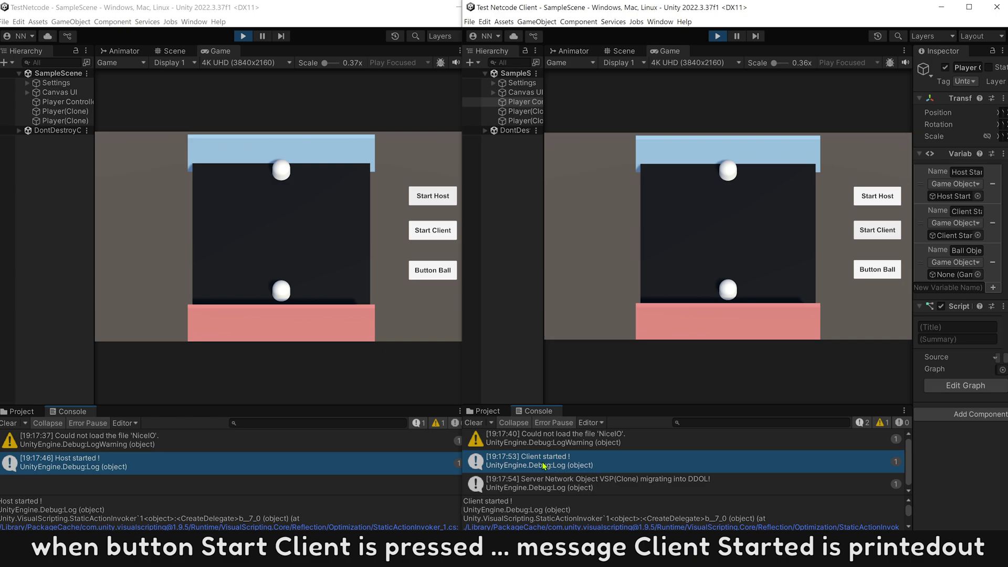